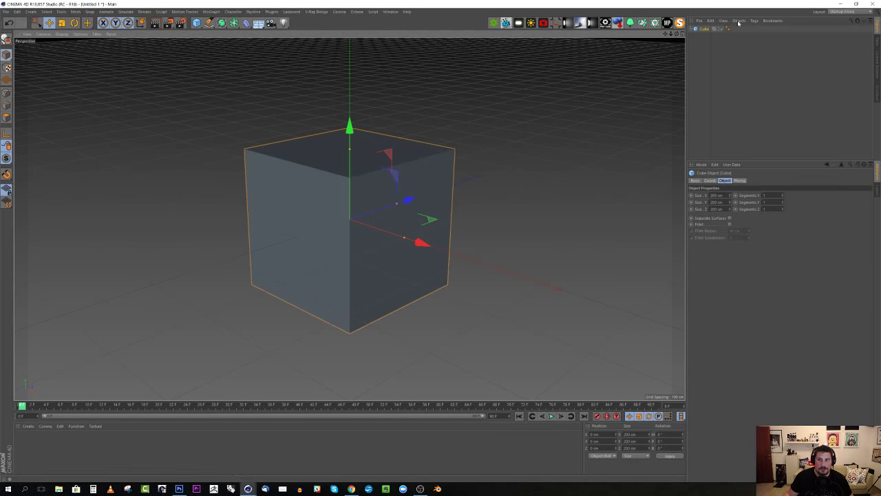
- Narrow the program window so that the browser's live chat fits beside it
left_click_drag(802, 5, 0, 89)
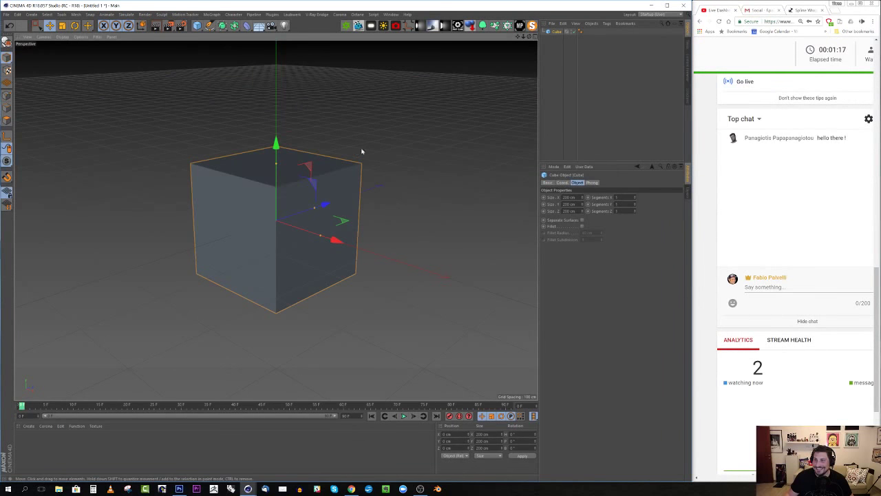
mouse_move(280, 194)
left_mouse_down("alt")
mouse_move(293, 199)
mouse_move(263, 193)
left_mouse_up("alt")
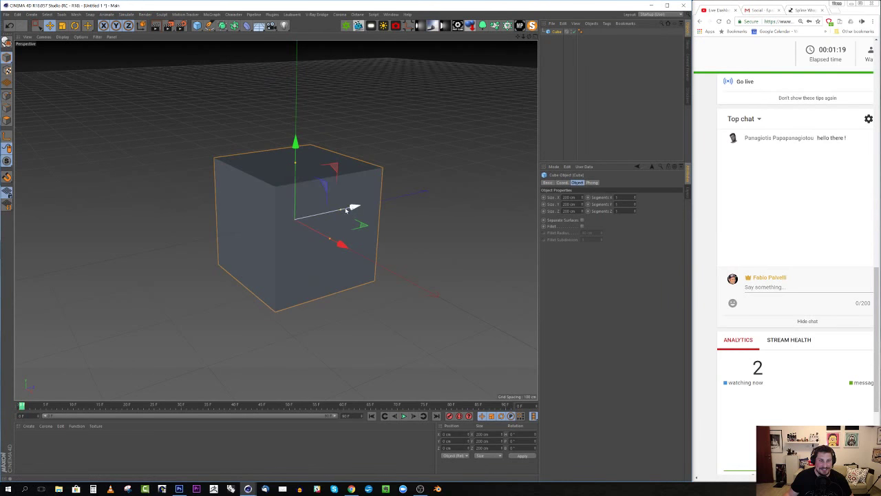
- Reduce the cube to about 82 cm in X and 96 cm in Z, and drop it to the floor
left_click_drag(341, 210, 283, 230)
right_click_drag(283, 230, 266, 244, "alt")
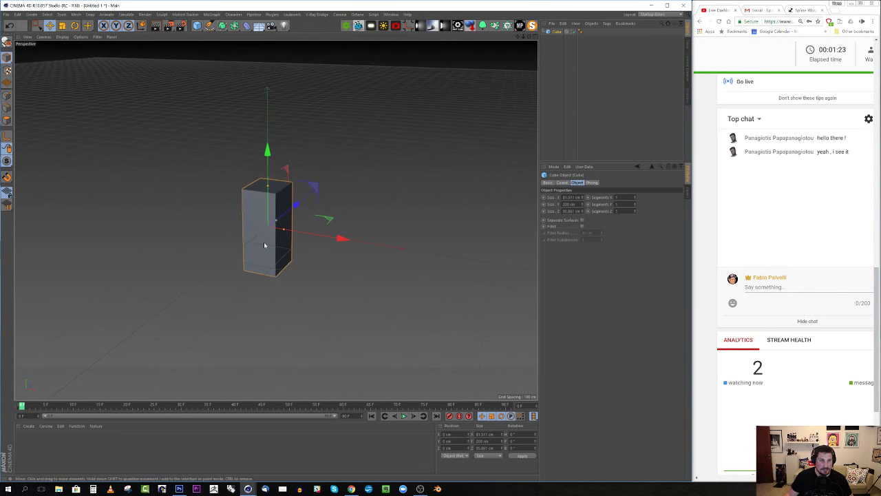
left_click_drag(266, 244, 280, 244, "alt")
middle_click_drag(279, 243, 318, 241, "alt")
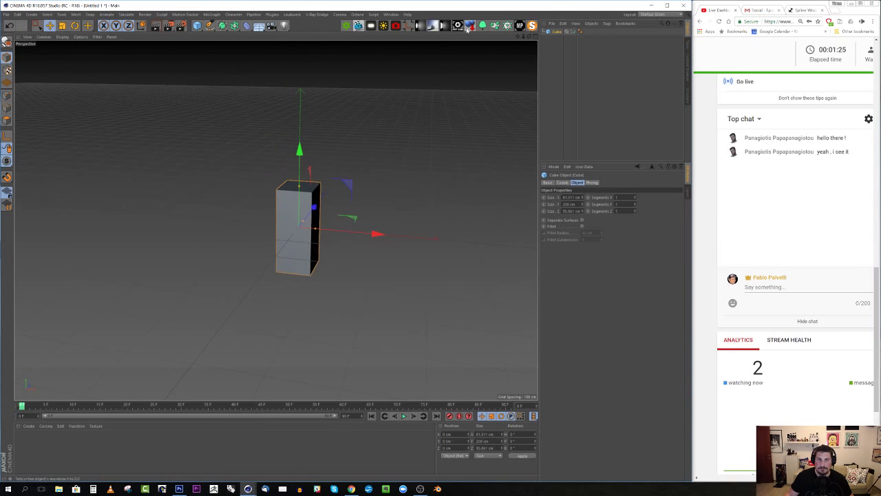
left_click_drag(460, 71, 313, 182, "alt")
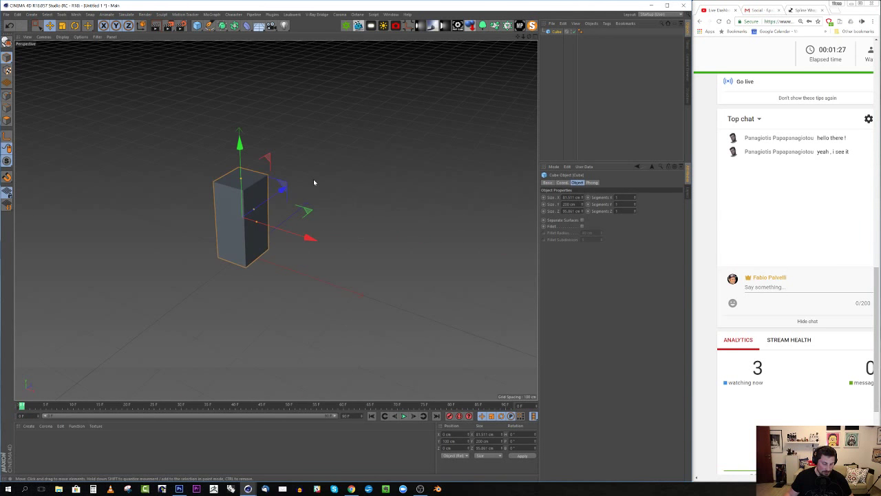
- Make the cube editable and raise its top polygon to a height of about 262 cm
key("c")
left_click(7, 119)
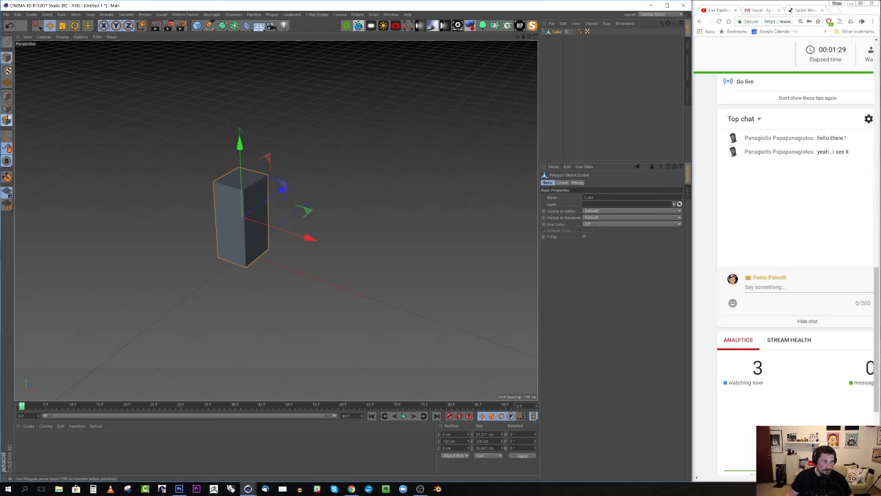
left_click(232, 177)
left_click_drag(242, 155, 292, 175)
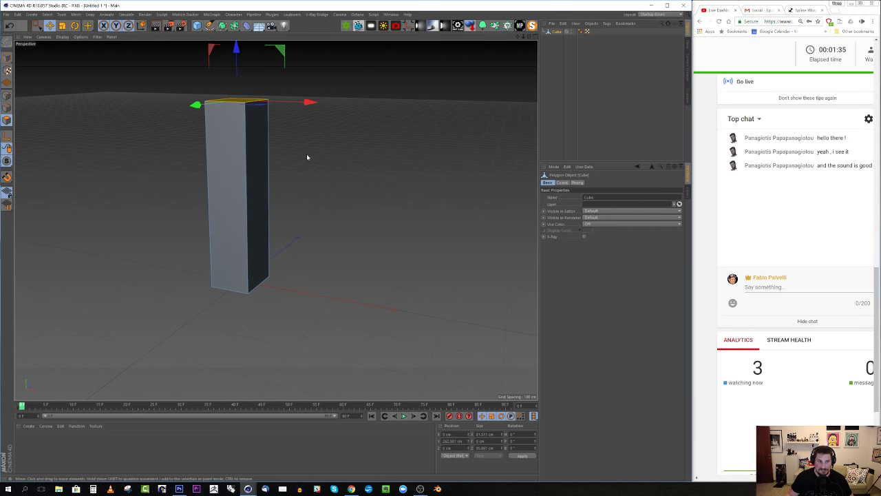
- Slant the column by shifting its top polygon about 93 cm along X
key("k")
key("l")
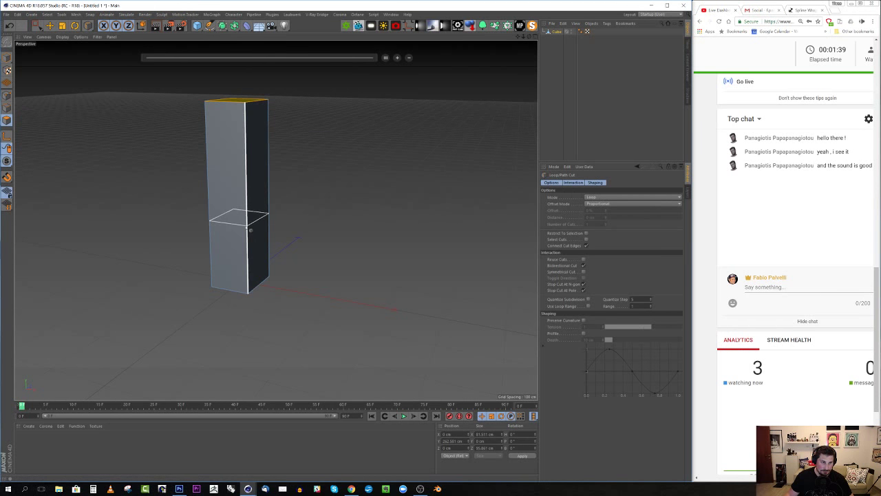
left_click_drag(257, 172, 299, 182, "alt")
key("e")
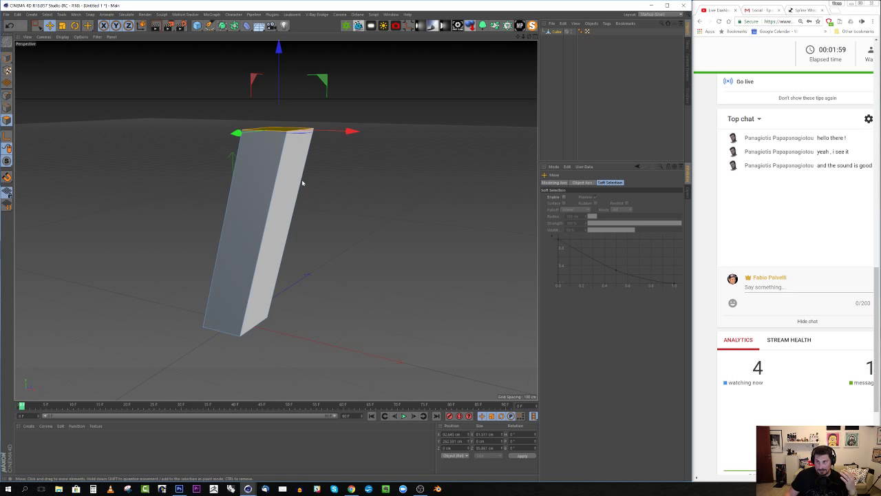
- Add three loop cuts around the lower half of the slanted column
key("k")
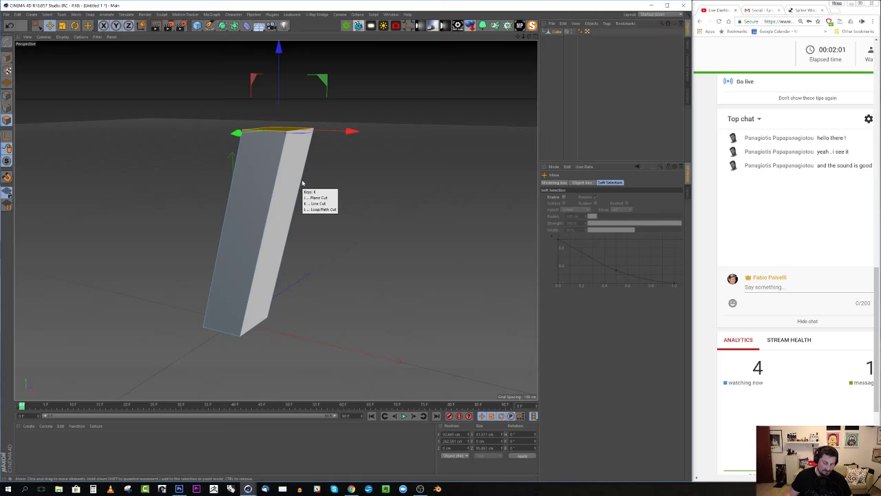
key("l")
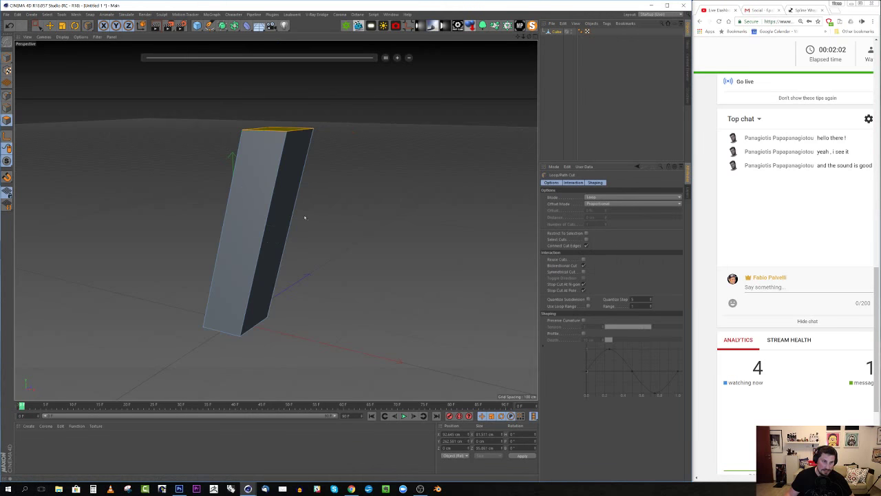
left_click(255, 285)
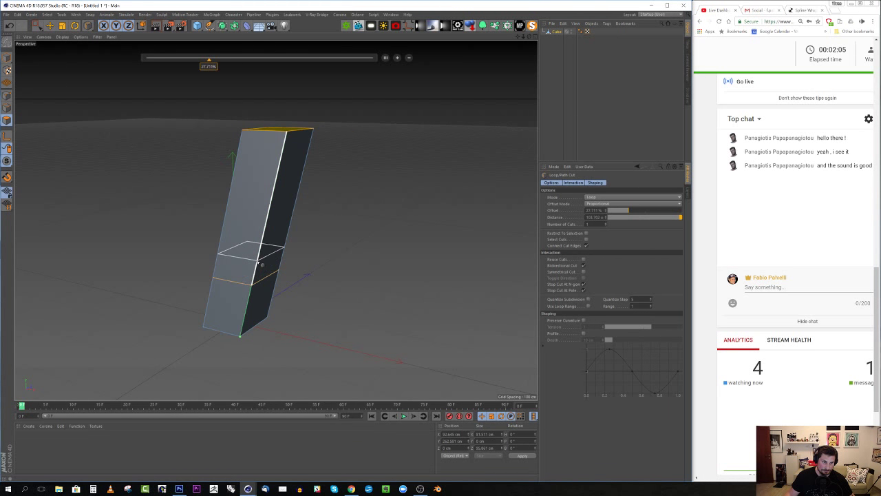
left_click(261, 256)
left_click(266, 239)
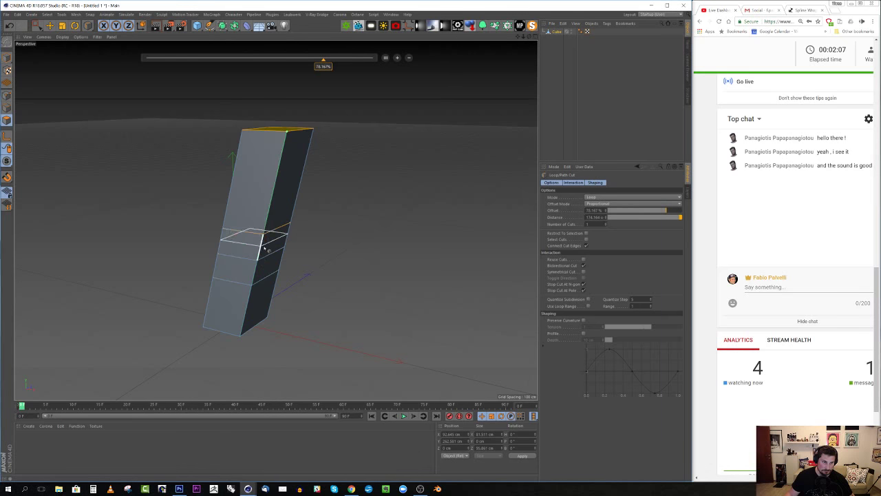
- Extrude the side polygon between the two lowest loop cuts outward and downward to form the K's lower leg
left_click_drag(38, 25, 64, 36)
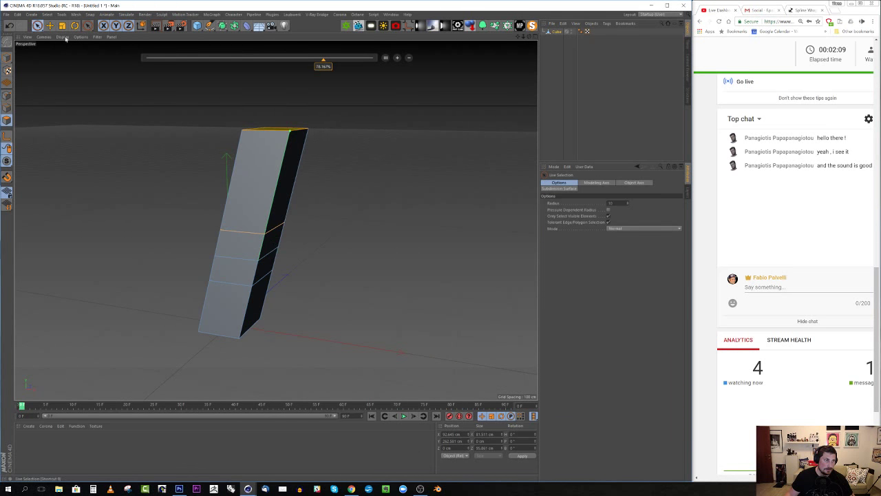
left_click(268, 269)
left_click_drag(268, 269, 292, 279, "alt")
left_click_drag(333, 227, 449, 281, "ctrl")
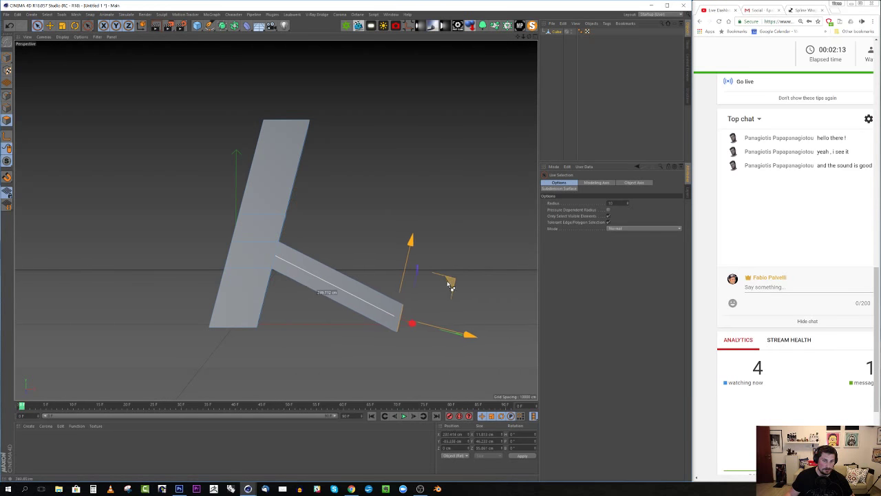
- Extrude the side polygon just above the leg outward and upward as the K's upper arm, and return to model mode
left_click_drag(299, 226, 444, 174, "alt")
left_click(276, 232)
left_click_drag(389, 212, 285, 219, "alt")
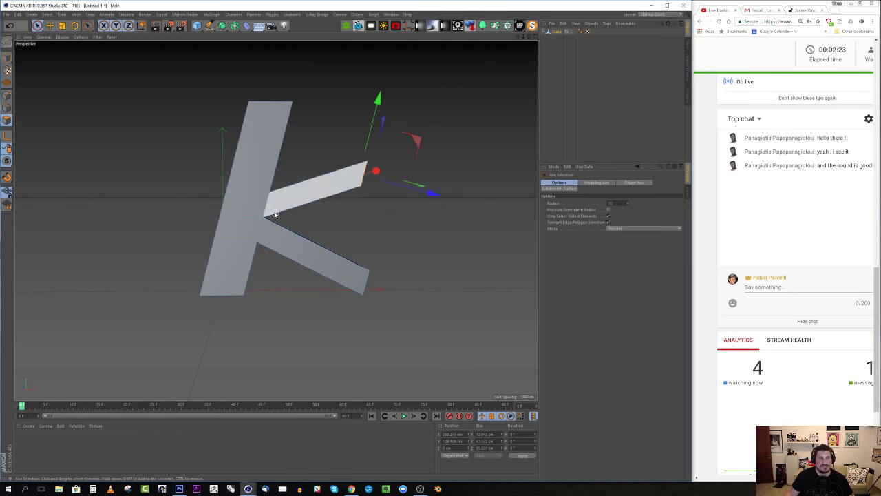
left_click(6, 61)
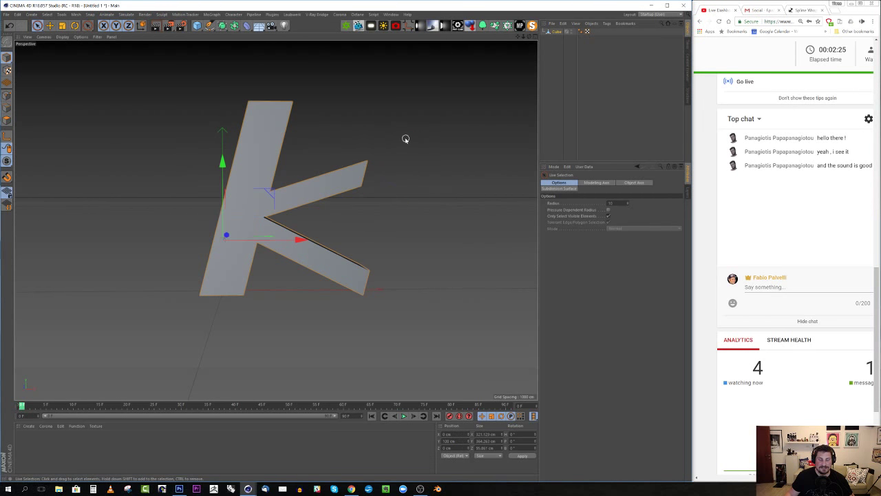
left_click(405, 138)
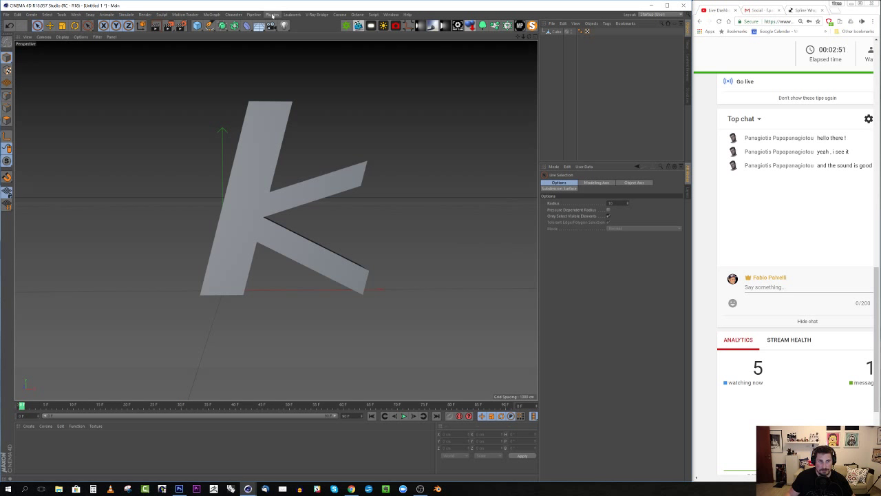
- Add a splinewrapper object and assign the K-shaped cube mesh as its object to wrap
left_click(272, 15)
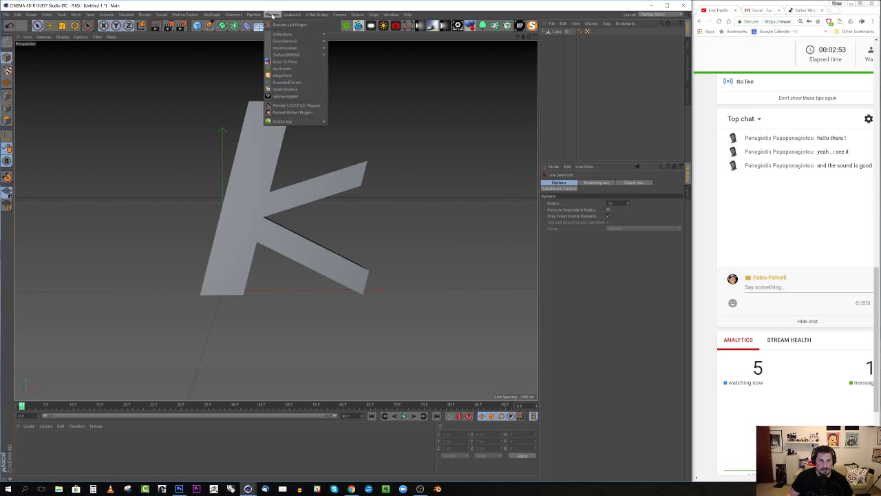
left_click(283, 97)
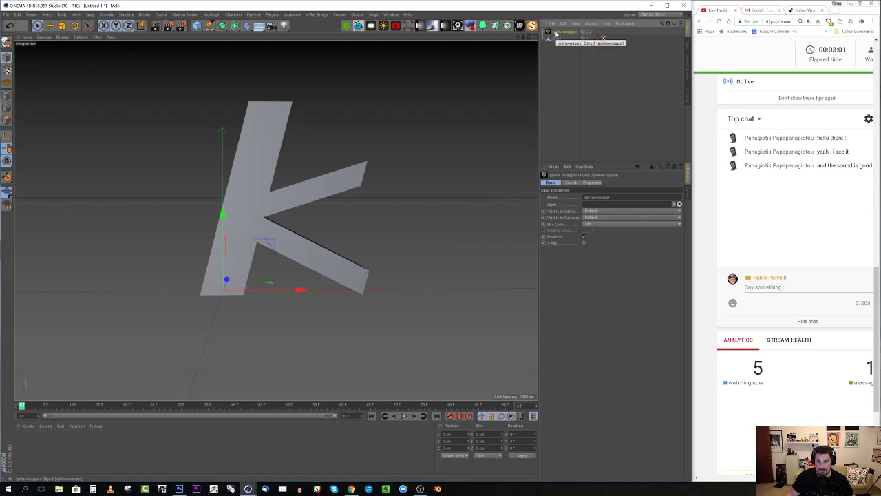
left_click(592, 183)
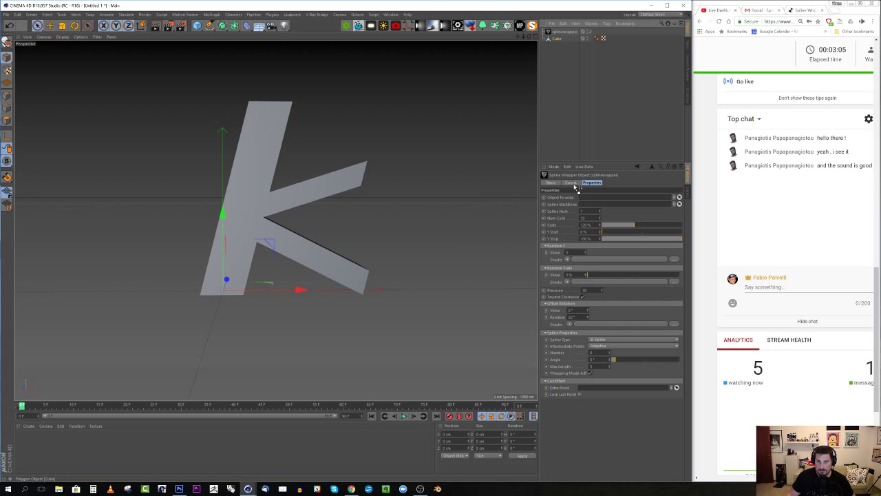
left_click_drag(584, 198, 584, 198)
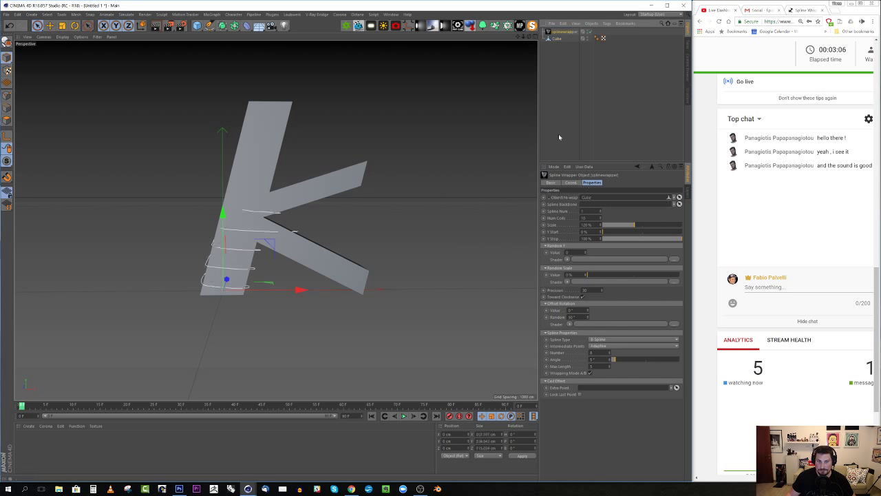
- Hide the K mesh in the viewport to examine the shape of the wrapped spline
double_click(588, 38)
left_click_drag(278, 192, 273, 218, "alt")
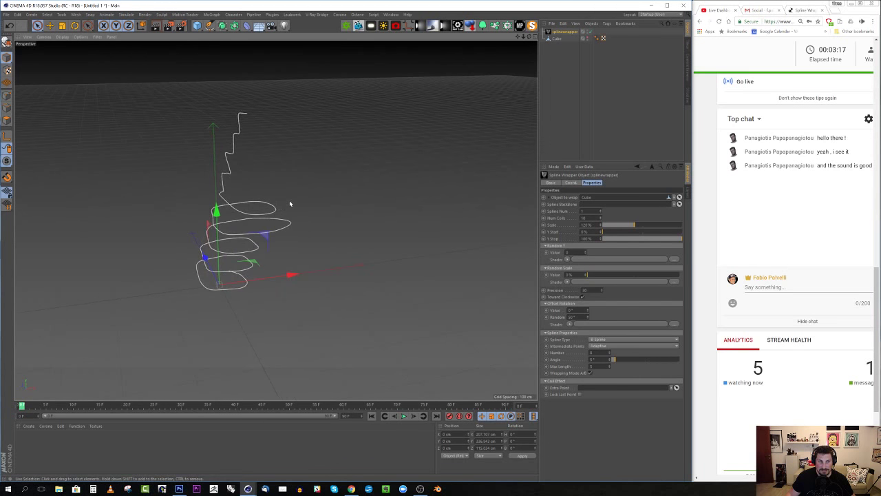
middle_click_drag(290, 202, 300, 195, "alt")
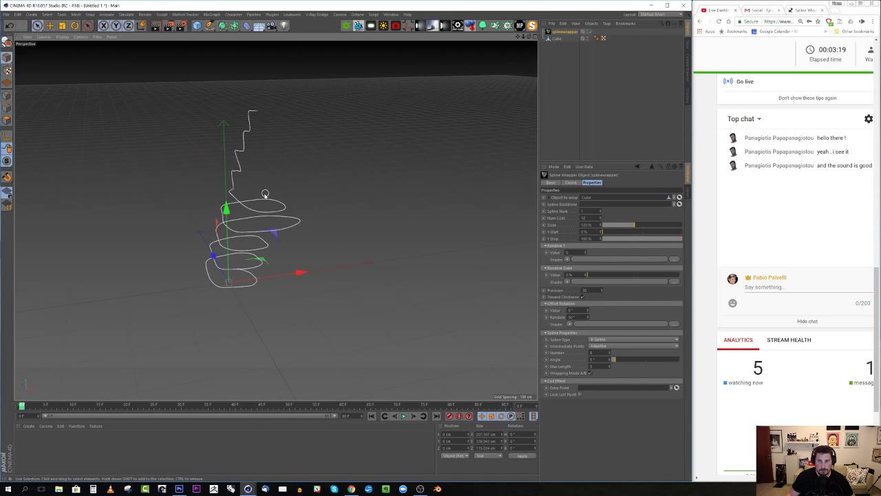
left_click_drag(286, 222, 261, 219, "alt")
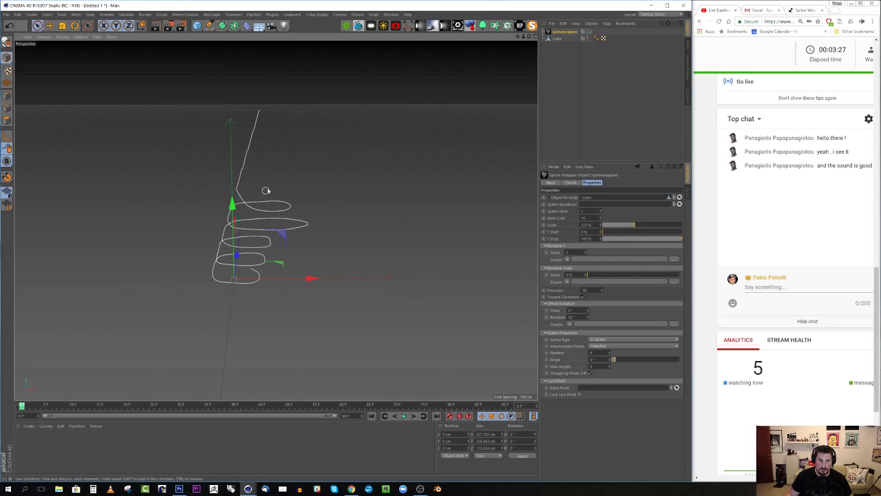
left_click(588, 39)
left_click(588, 39)
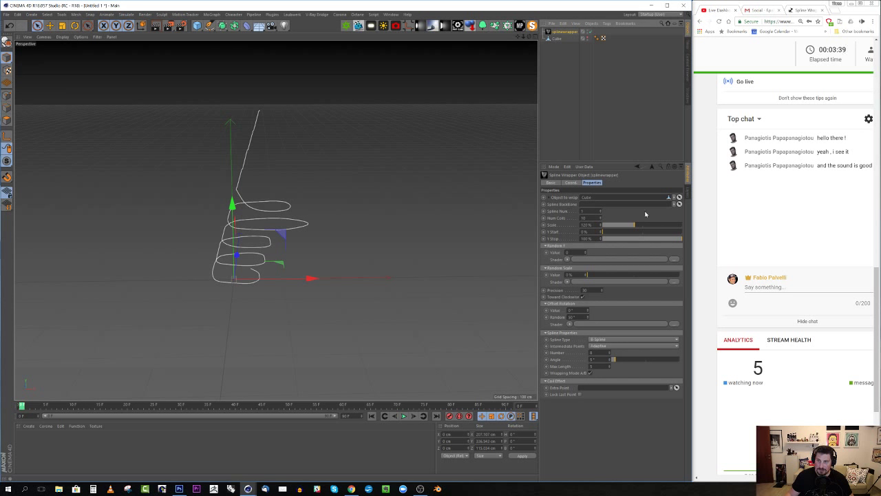
- Switch to a full front view and make the K mesh visible again
middle_click(327, 224)
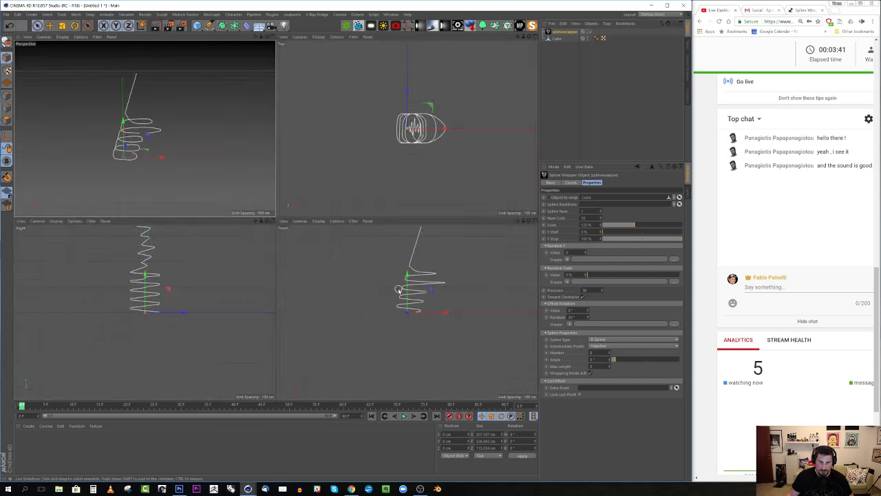
middle_click(349, 255)
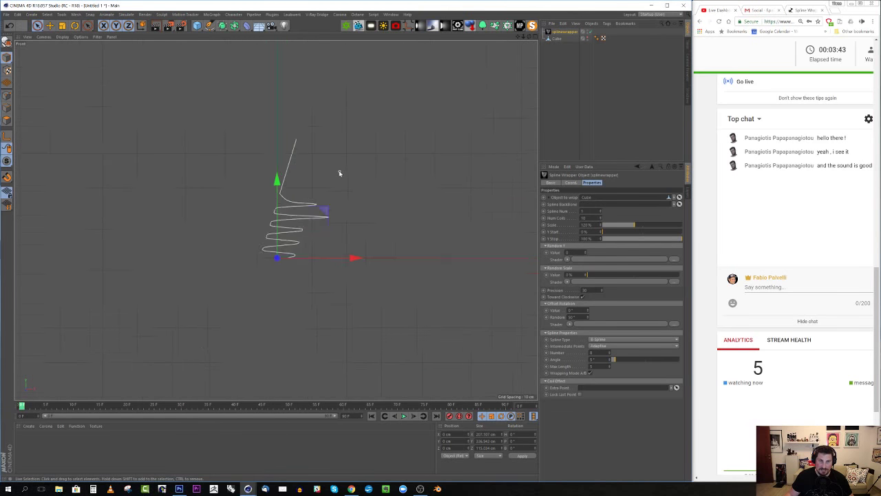
left_click(520, 193)
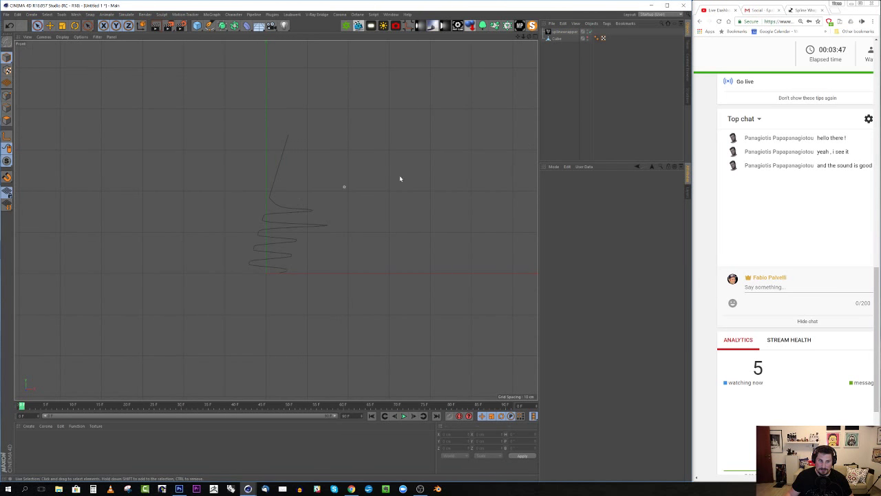
left_click(586, 39)
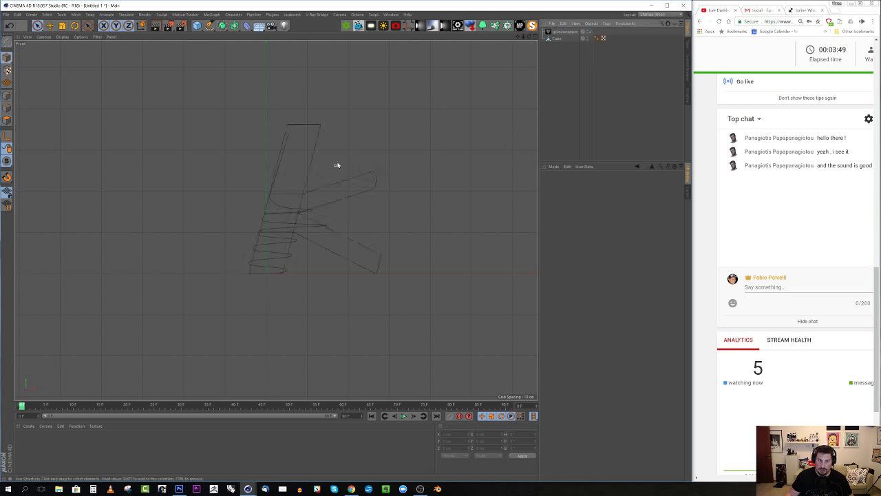
- Sketch a freehand spline about 319 by 365 cm along the K, from the stem's base through the upper arm to the leg's end
left_click(209, 25)
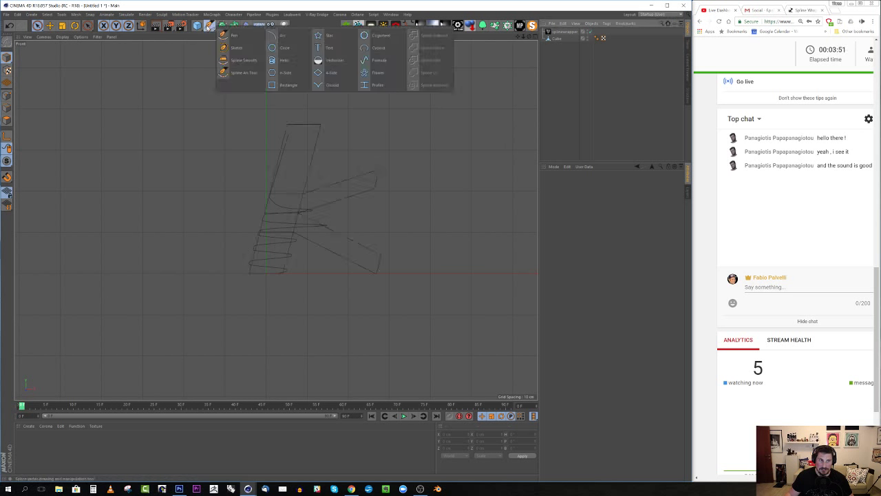
left_click(237, 47)
scroll(339, 103, "up", 2)
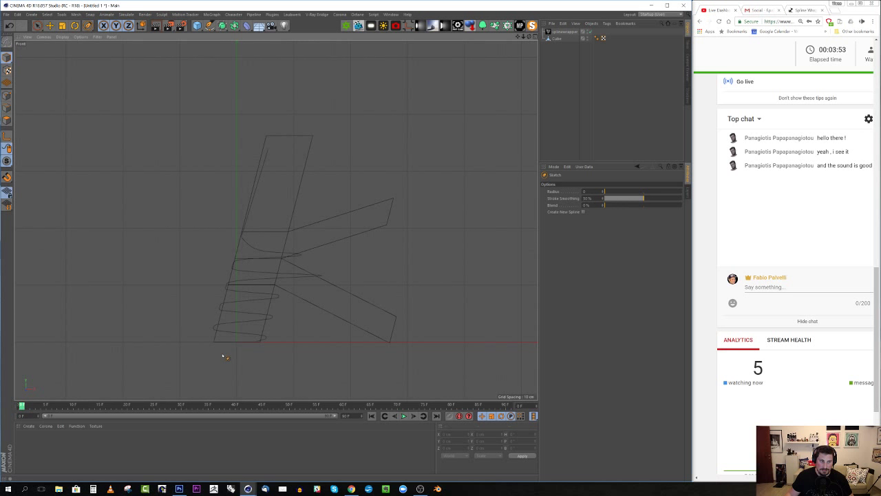
left_click_drag(223, 356, 284, 152)
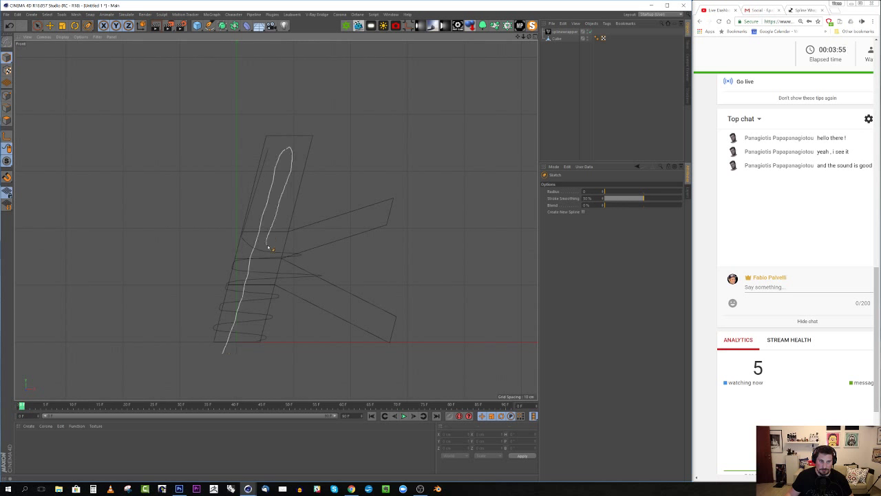
mouse_move(388, 220)
left_mouse_down()
mouse_move(285, 259)
mouse_move(405, 337)
left_mouse_up()
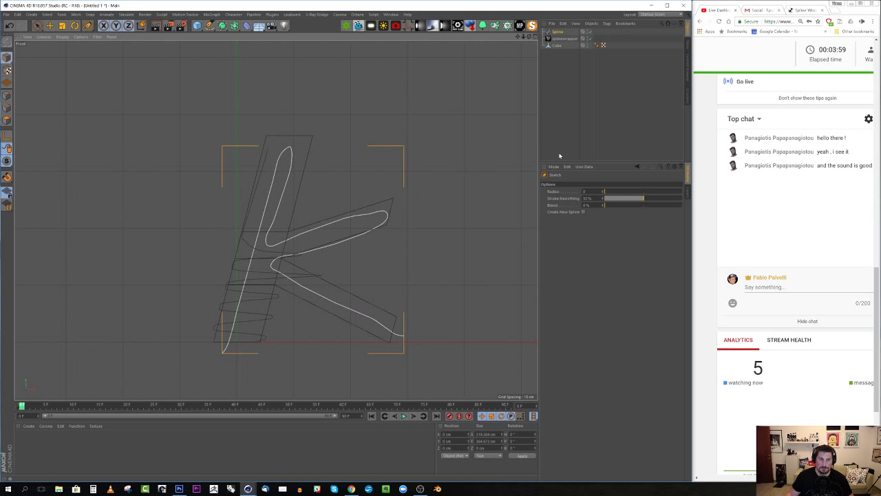
- Assign the sketched spline as the splinewrapper's backbone and hide the K mesh in the full perspective view
left_click(561, 39)
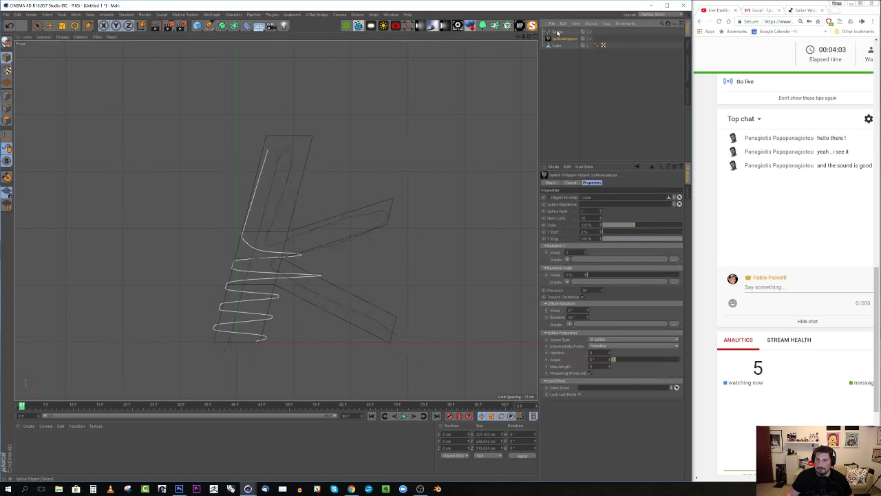
left_click_drag(590, 205, 591, 206)
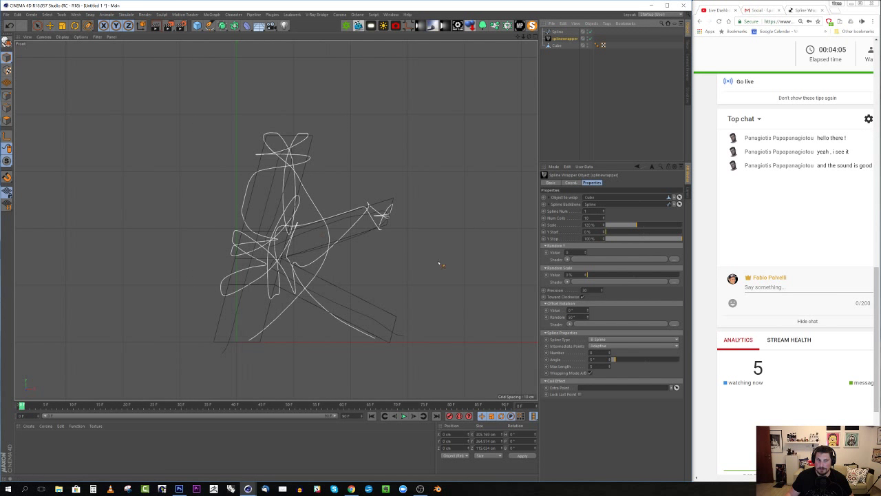
middle_click(416, 189)
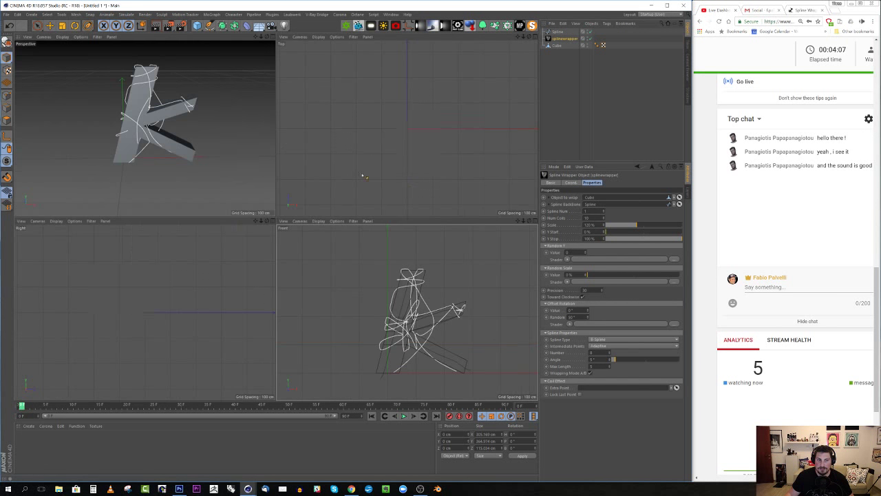
middle_click(234, 142)
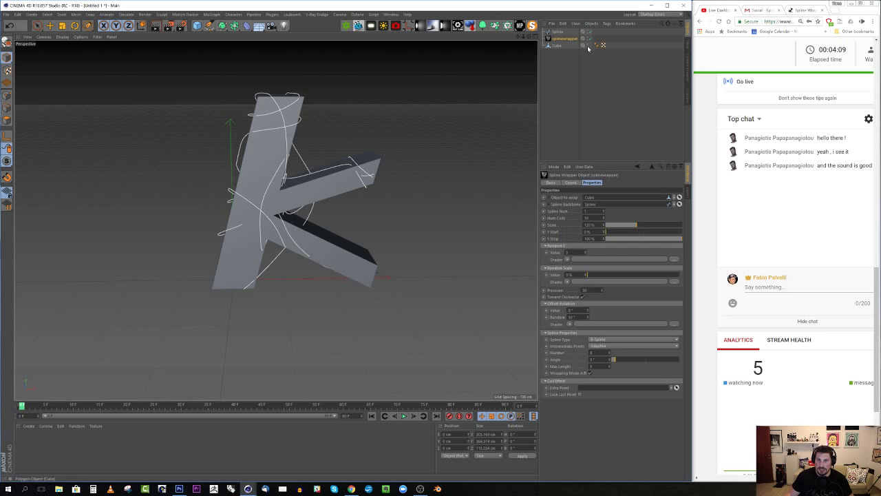
left_click(583, 45)
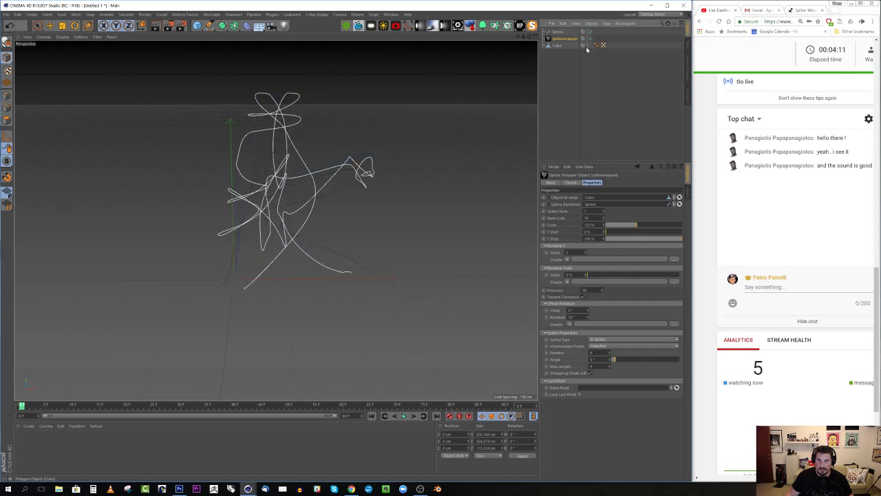
left_click_drag(316, 167, 314, 181, "alt")
- Add a circle spline and scale it down to about 9% of its original size
left_click(209, 25)
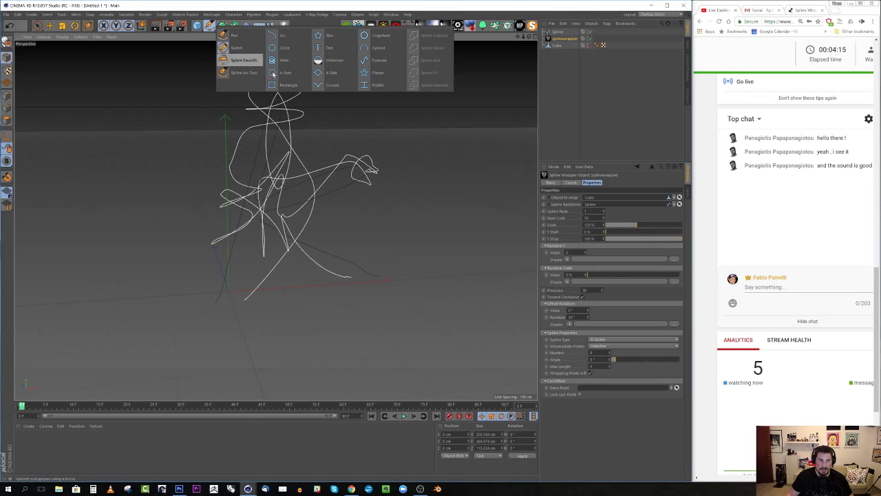
left_click(289, 46)
key("t")
left_click_drag(420, 188, 199, 279)
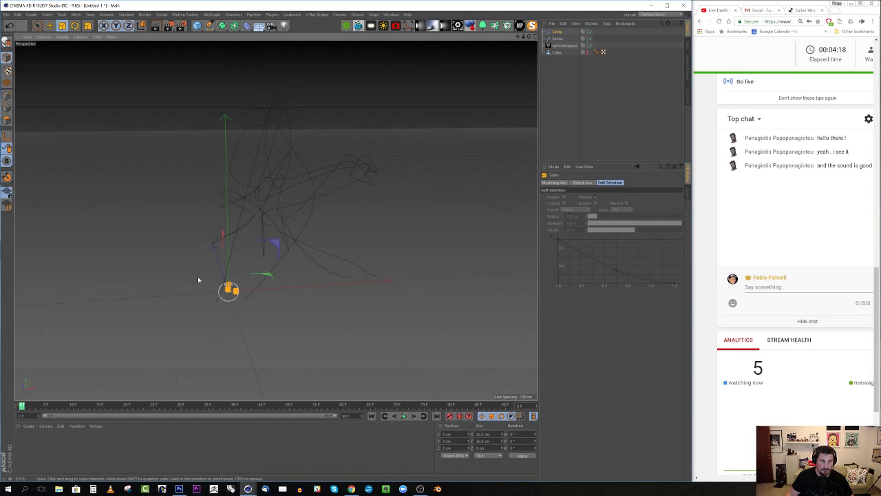
- Add a Sweep object with the circle and the splinewrapper as its children, and scale the circle down to thin the tubes
left_click(223, 25)
left_click(248, 60)
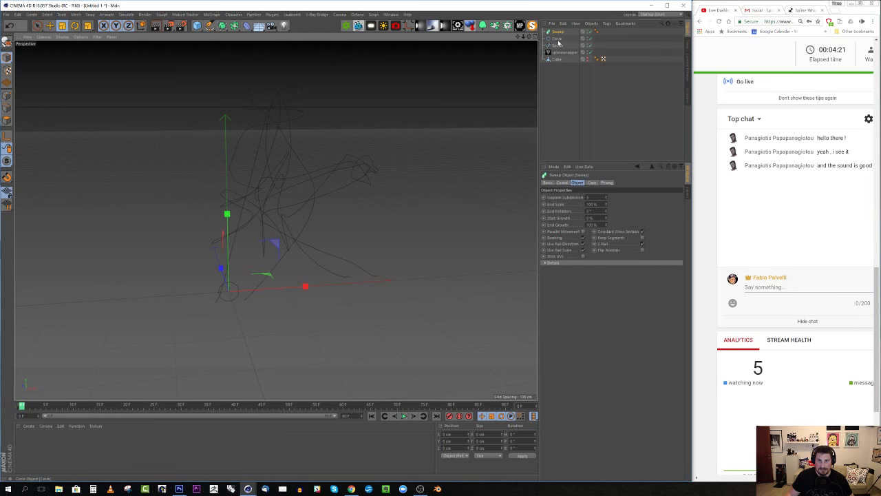
left_click(556, 40, "ctrl")
left_click(559, 46, "ctrl")
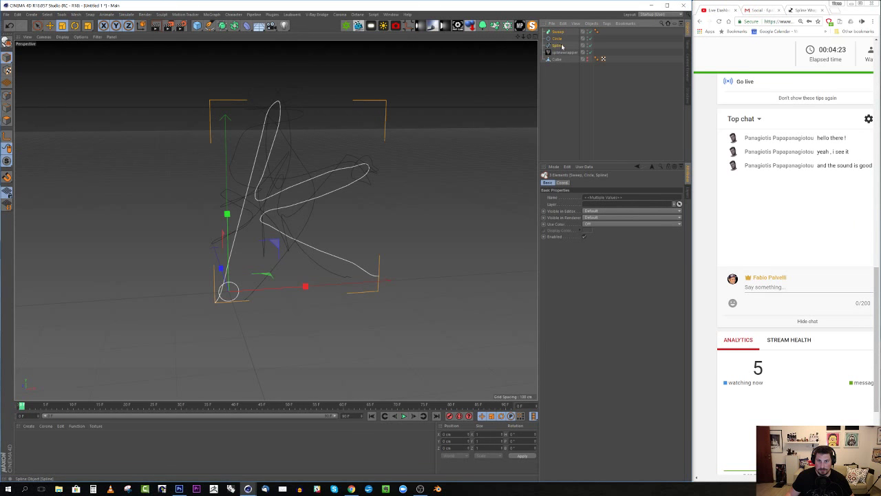
left_click(561, 45)
left_click(564, 52)
left_click(559, 39, "ctrl")
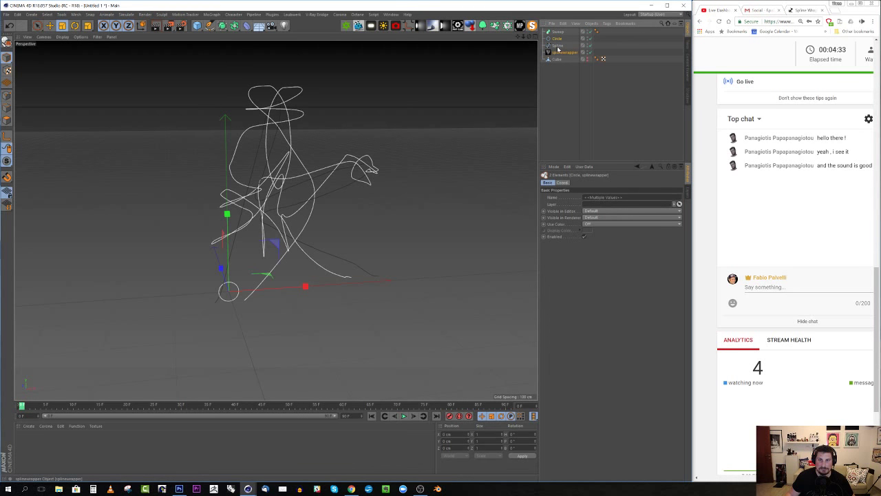
left_click_drag(558, 48, 559, 33)
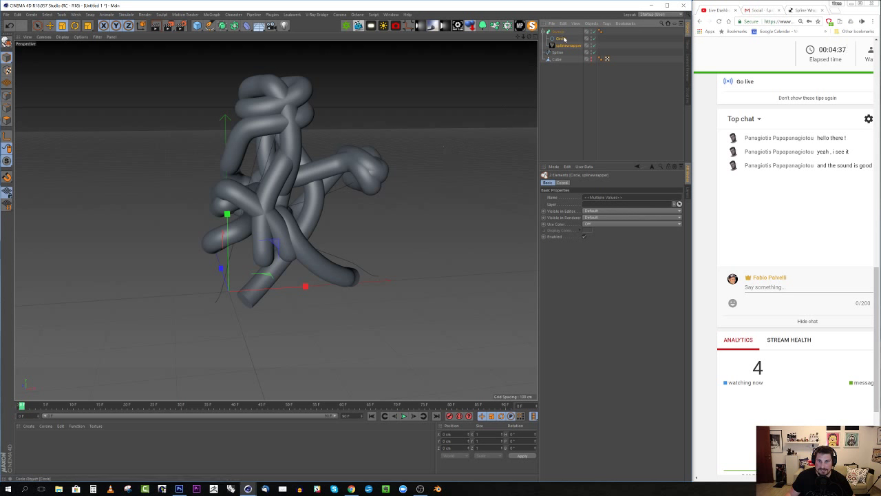
left_click(561, 38)
left_click_drag(444, 149, 338, 227)
- Rectangle-select and delete some points of the sketched spline around the stem's top and the junction of the K's strokes
left_click(558, 53)
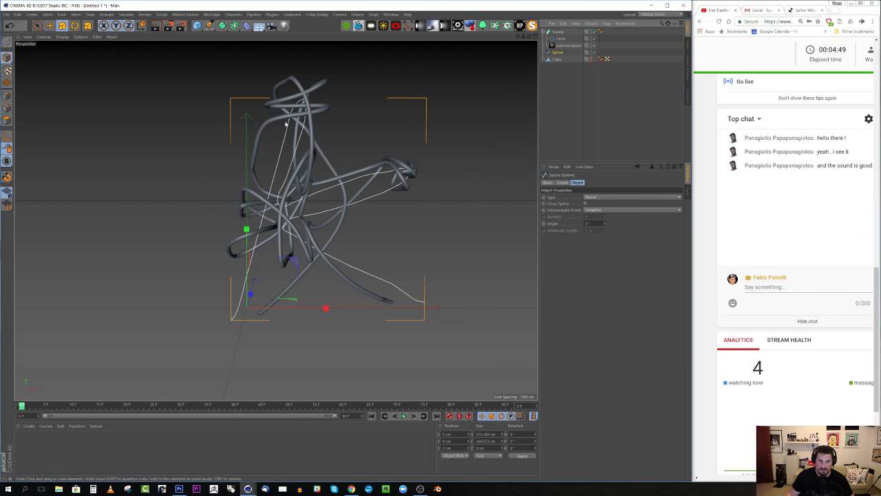
left_click_drag(38, 27, 56, 48)
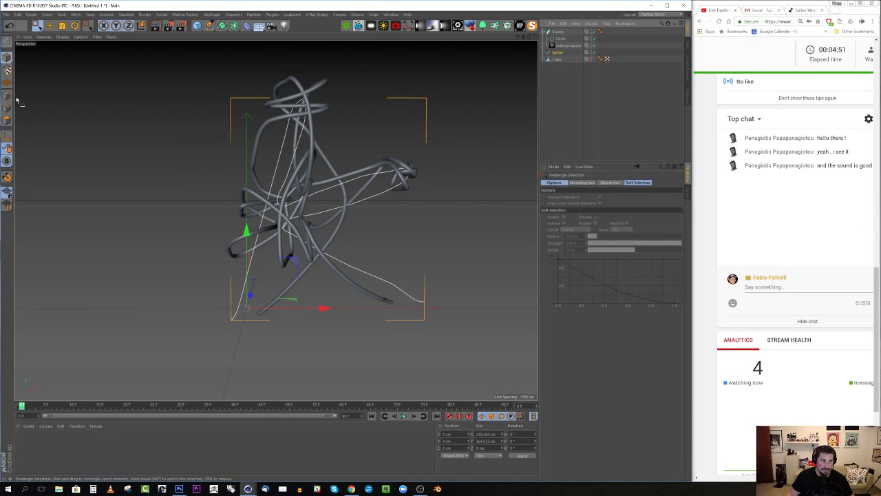
left_click(6, 95)
left_click_drag(289, 228, 316, 228)
key("Delete")
key("Delete")
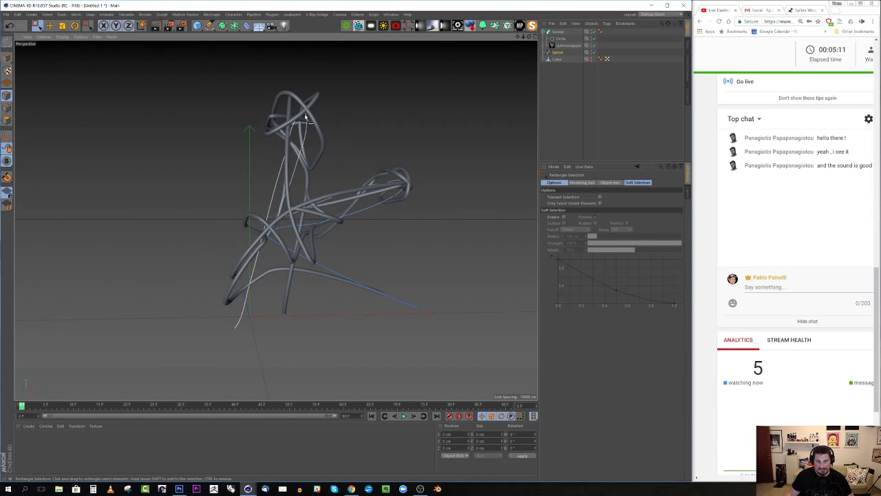
left_click_drag(355, 175, 312, 203, "alt")
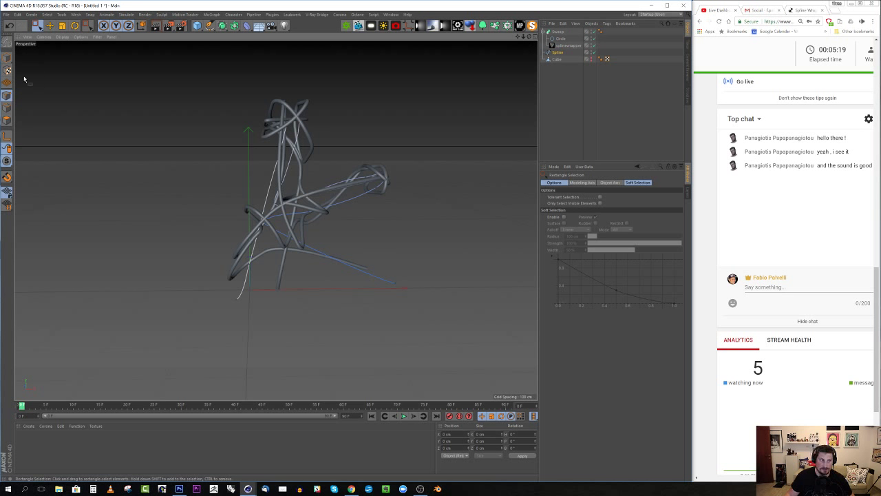
- Duplicate the Sweep object with its circle and splinewrapper and expand the copy
left_click(565, 46)
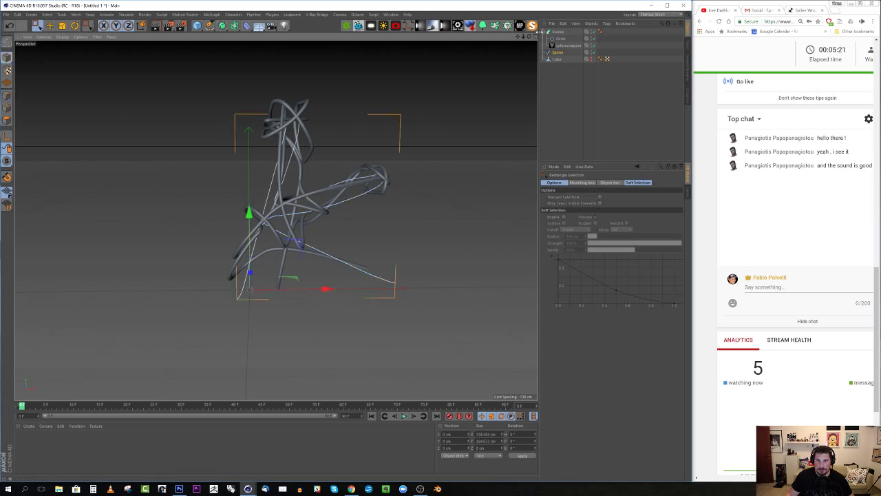
left_click(543, 31)
left_click(560, 32)
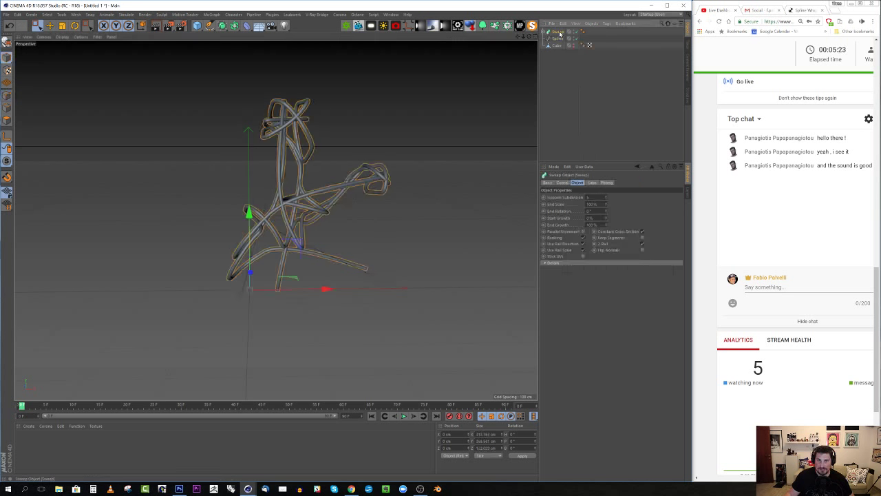
left_click_drag(559, 32, 559, 30, "ctrl")
left_click(547, 33)
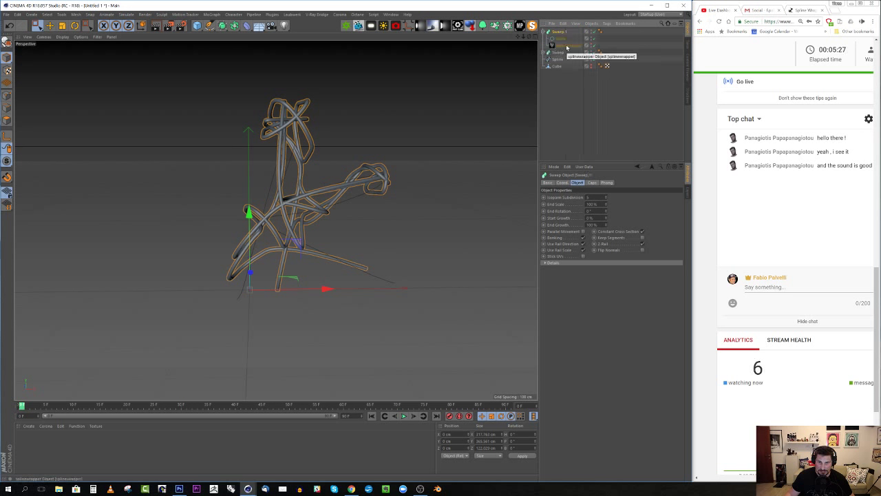
- Set Spline Num to 2 on the duplicated sweep's splinewrapper
left_click(567, 45)
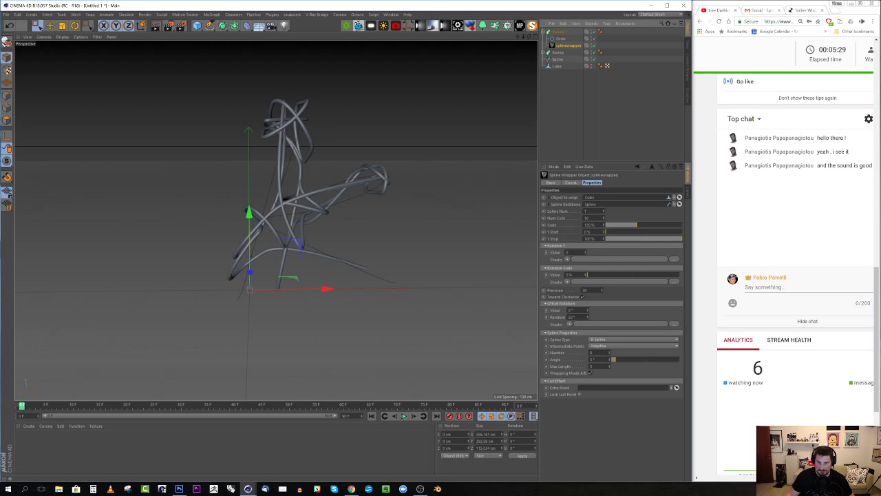
left_click(604, 209)
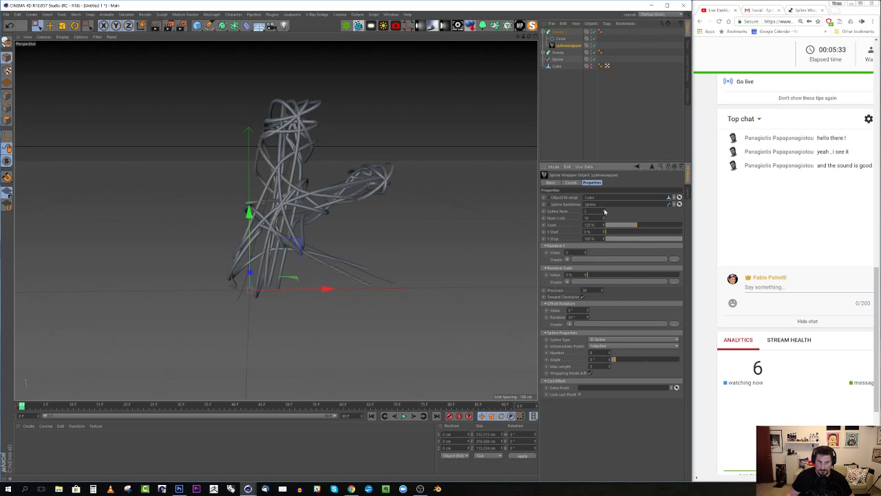
mouse_move(368, 214)
left_mouse_down("alt")
mouse_move(346, 199)
mouse_move(379, 202)
mouse_move(340, 236)
mouse_move(366, 228)
left_mouse_up("alt")
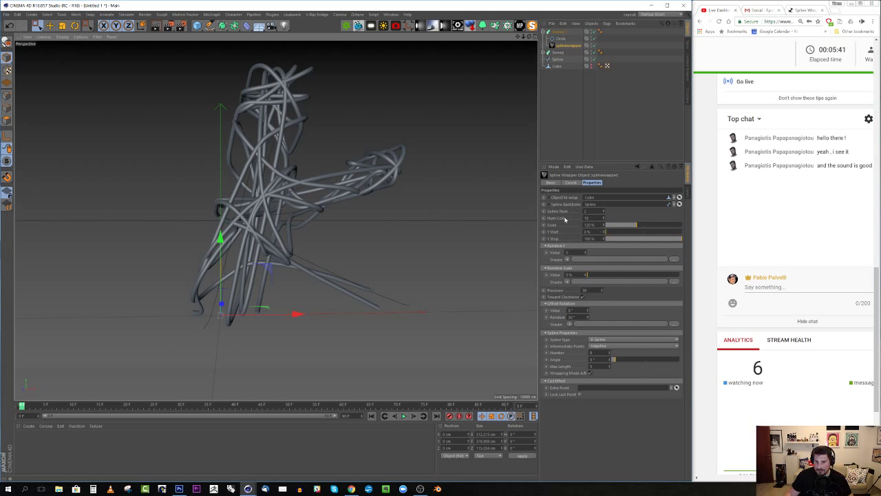
- Try different coil counts on the duplicated sweep's splinewrapper and set Num Coils to 12
left_click_drag(603, 218, 604, 230)
left_click(604, 216)
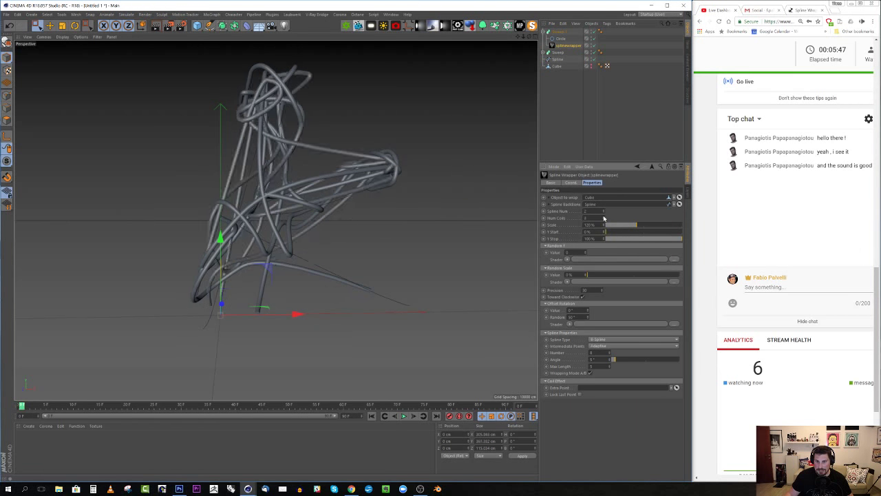
left_click(603, 216)
left_click(604, 216)
left_click(604, 216)
left_click(604, 216)
left_click(604, 217)
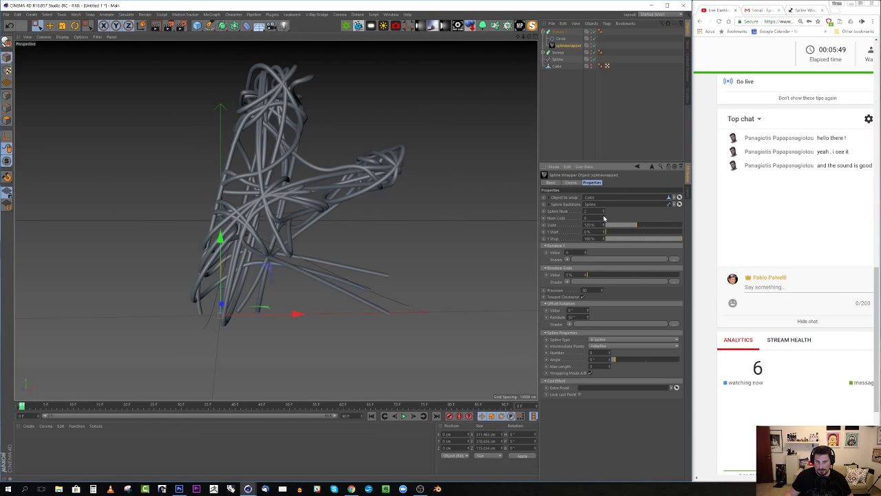
left_click(603, 216)
left_click(604, 216)
left_click(605, 216)
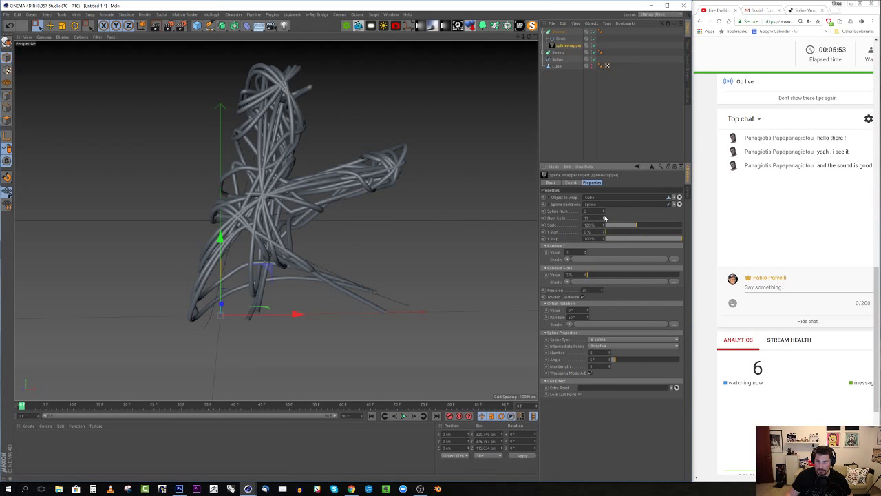
left_click(605, 219)
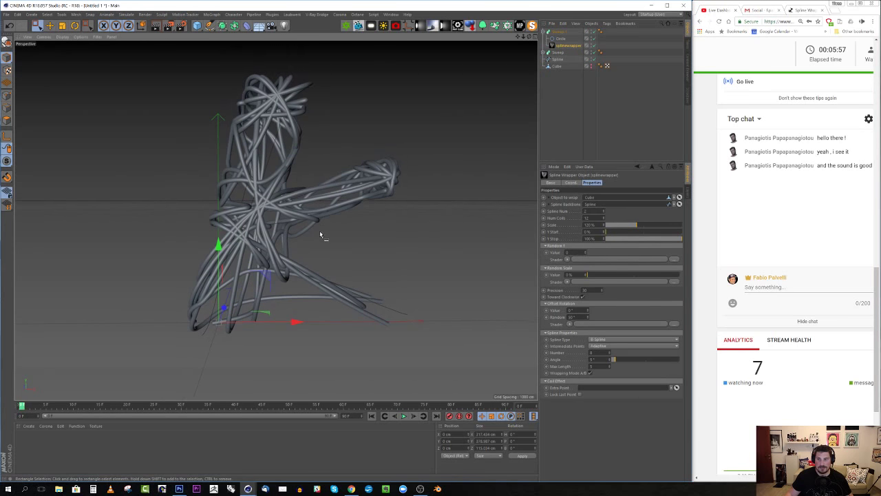
- Duplicate the second sweep and increase the number of splines in the new copy's splinewrapper
left_click(543, 32)
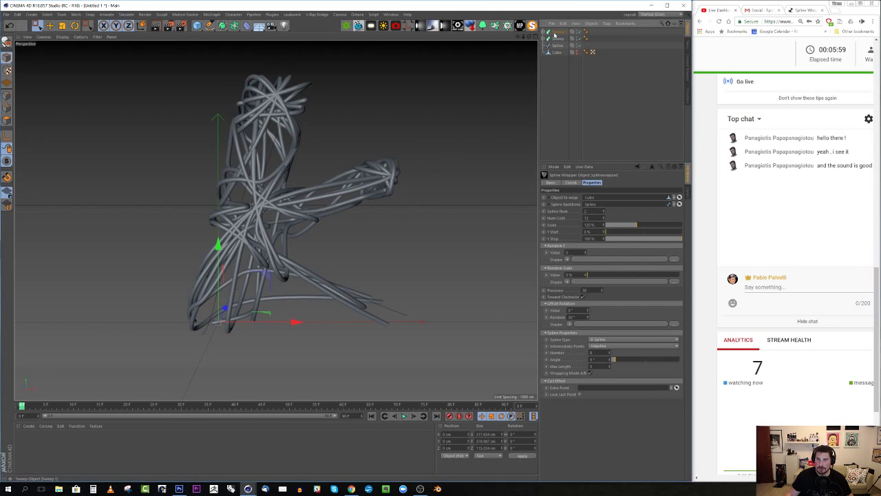
left_click(558, 32)
key("ctrl+c")
key("ctrl+v")
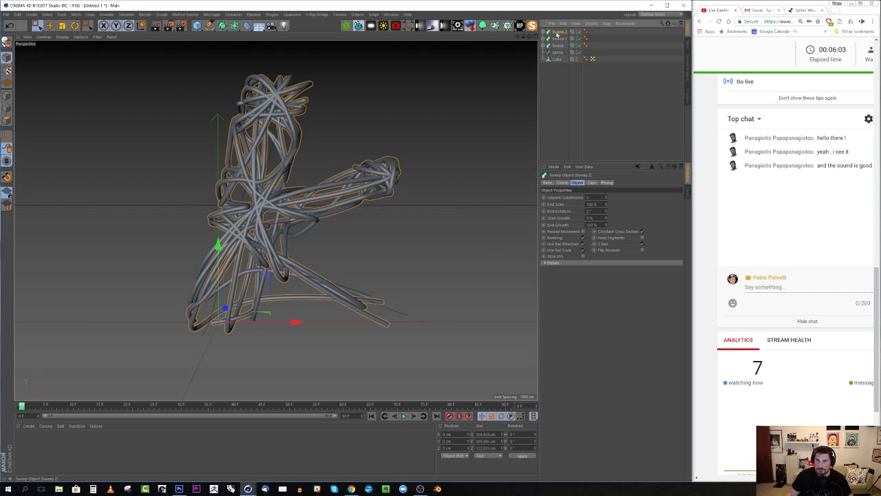
left_click(549, 32)
left_click(568, 46)
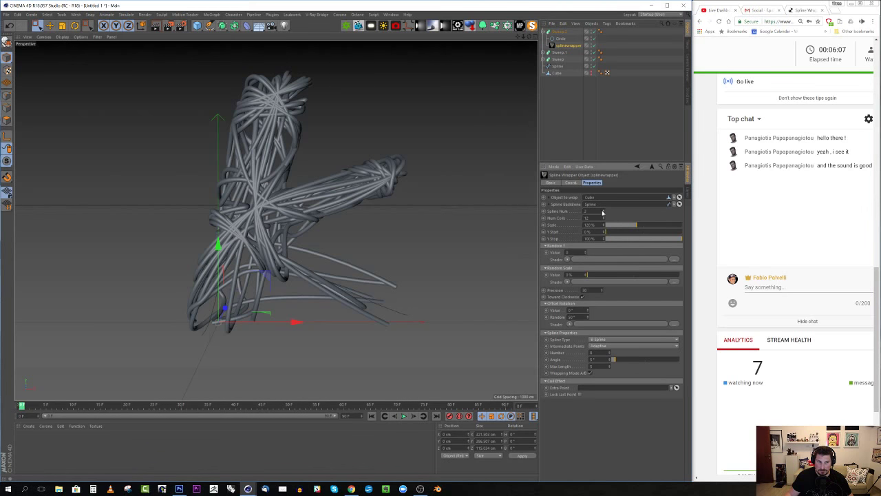
- Reduce the newest sweep's splinewrapper Scale to 101% to pull its coils closer to the letter
left_click_drag(347, 209, 346, 216, "alt")
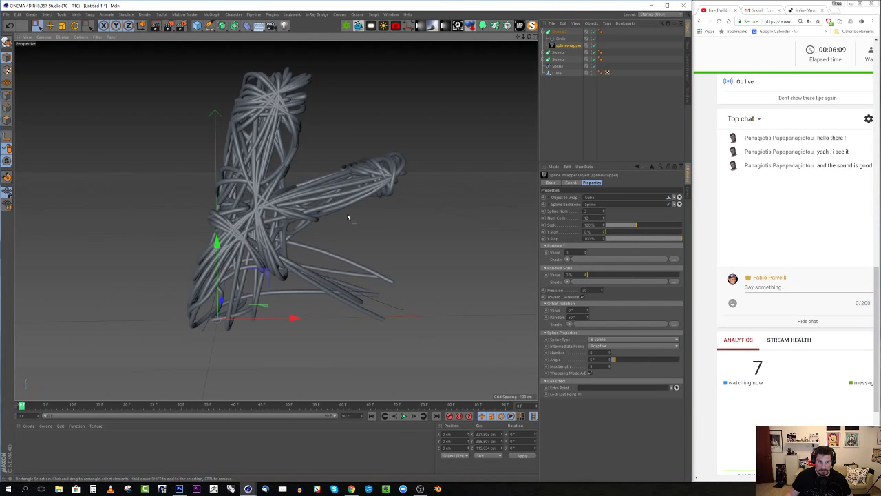
scroll(263, 197, "up", 2)
scroll(265, 197, "up", 1)
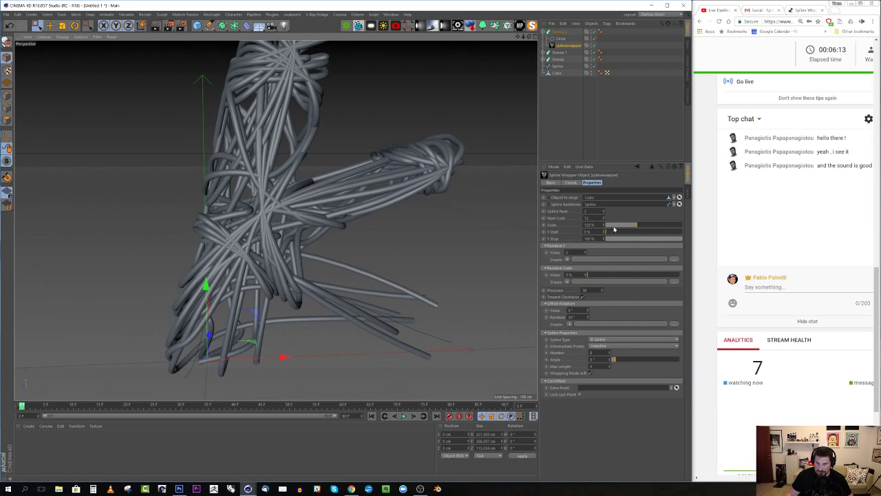
left_click_drag(635, 227, 632, 226)
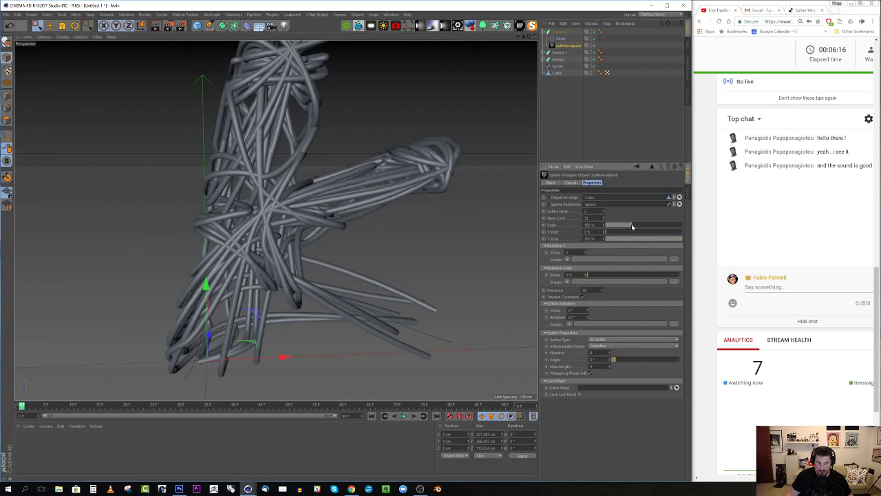
- Reduce the Scale of the splinewrapper in Sweep.1 to 76%
left_click(544, 53)
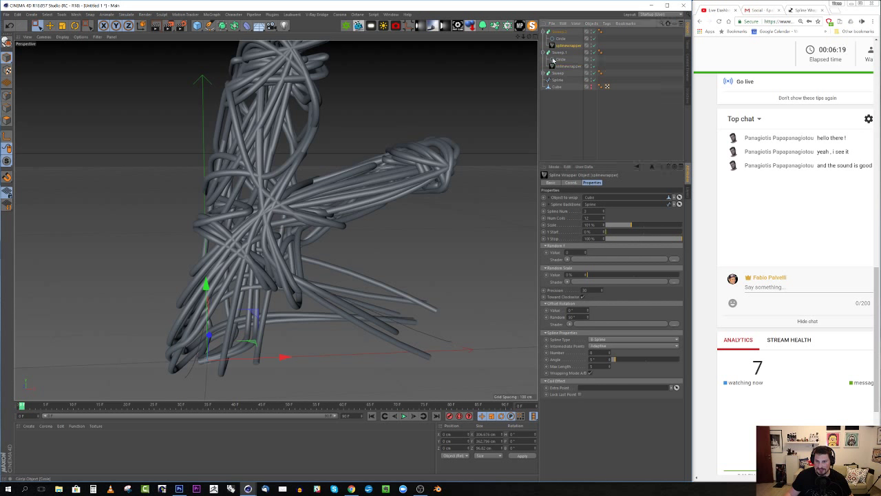
left_click(565, 67, "ctrl")
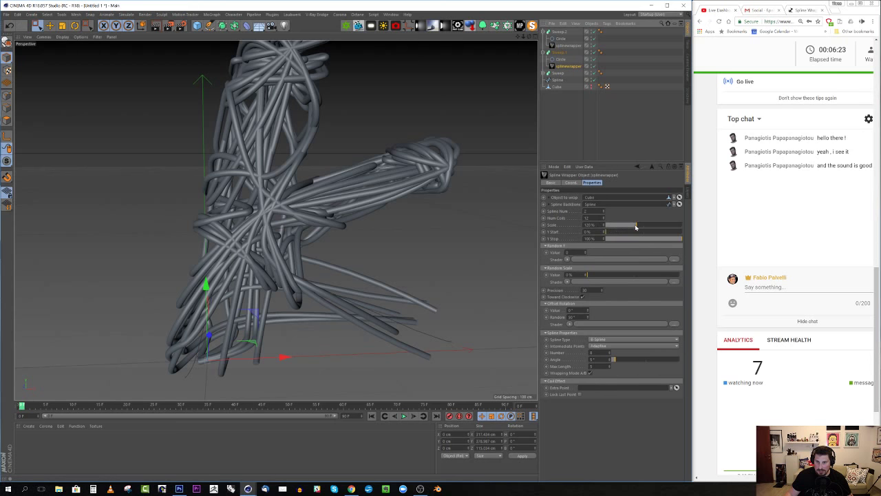
left_click_drag(635, 227, 626, 227)
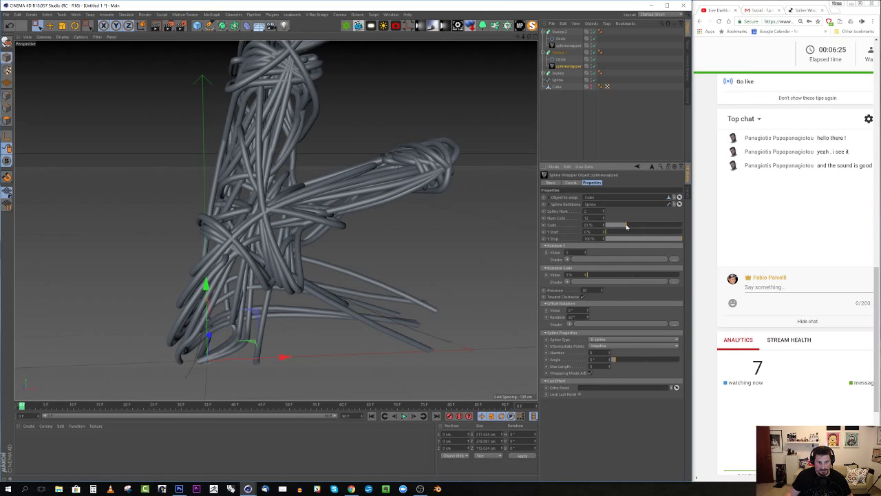
scroll(320, 198, "down", 5)
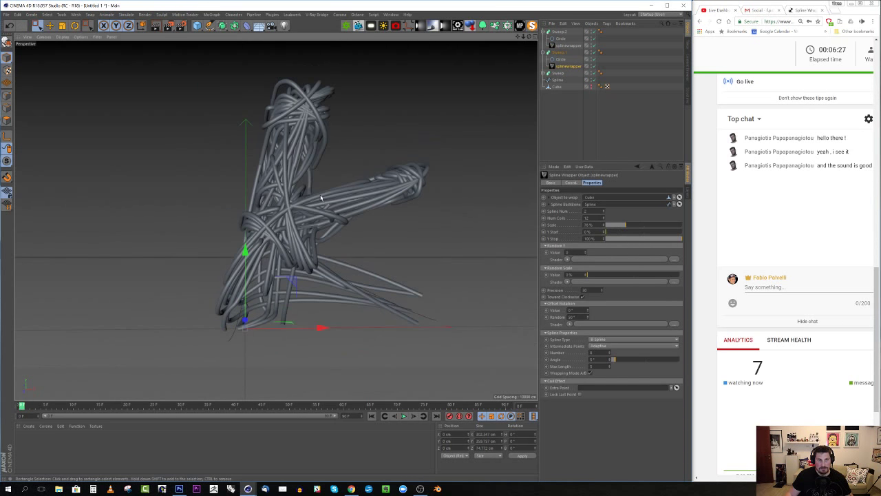
- In the front view, move the backbone spline's lowest stem point outward to about X -44 cm, Y 0 cm
left_click_drag(320, 198, 268, 263, "alt")
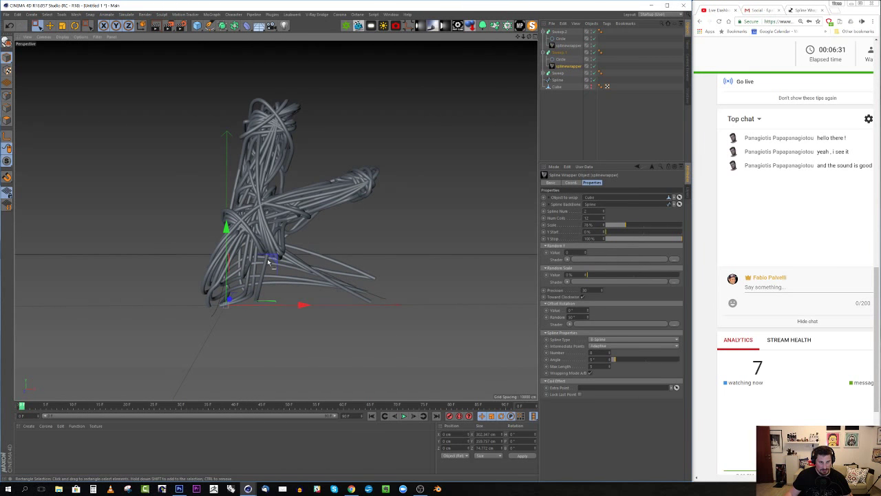
right_click_drag(269, 262, 379, 244, "alt")
left_click(556, 81)
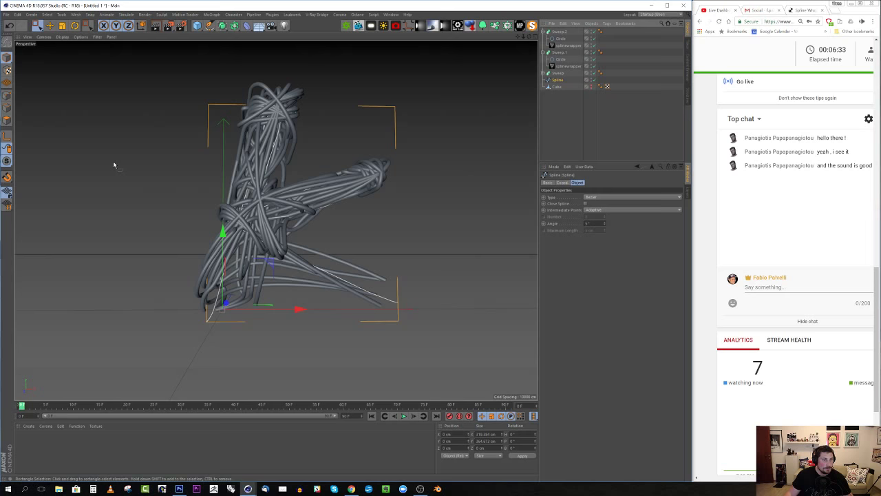
left_click(6, 96)
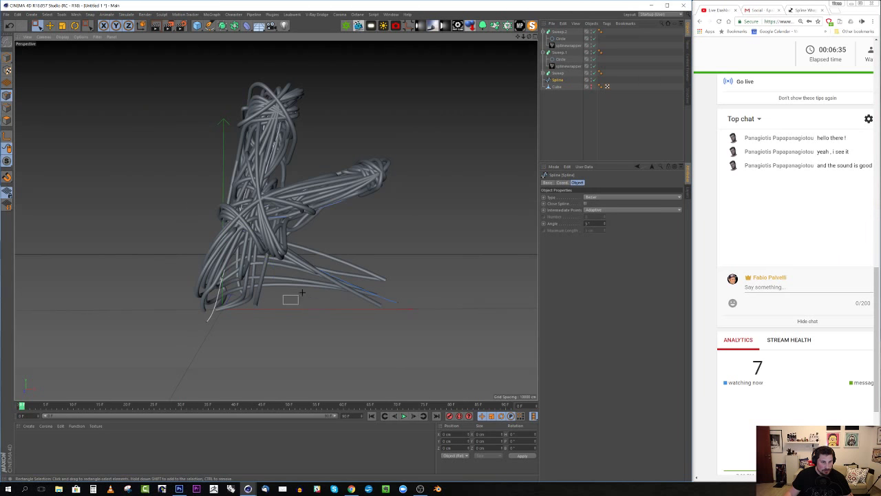
middle_click(335, 276)
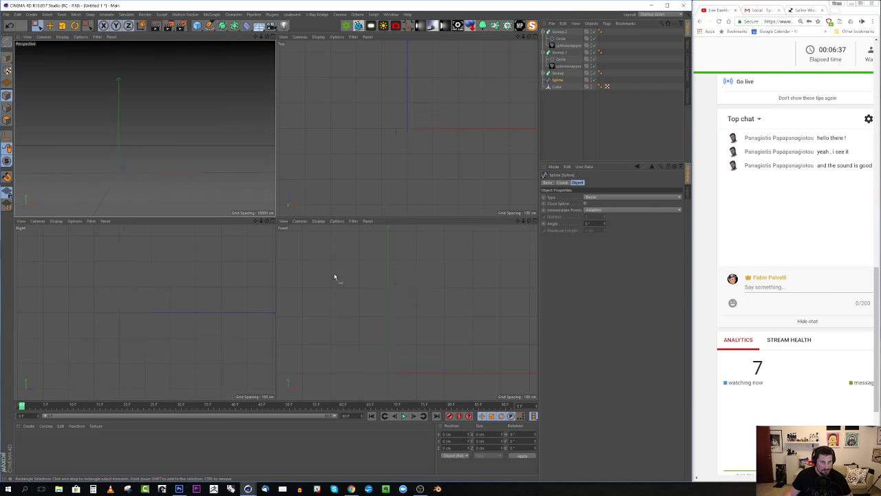
middle_click(296, 279)
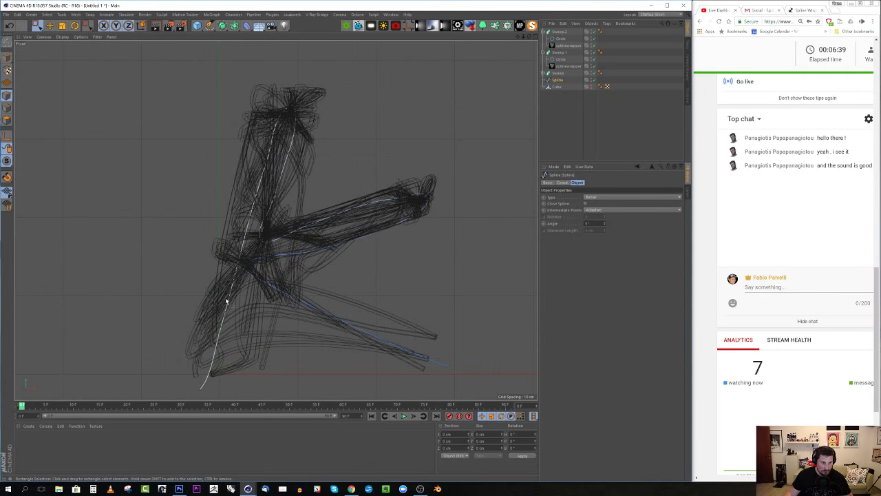
left_click_drag(175, 362, 232, 398)
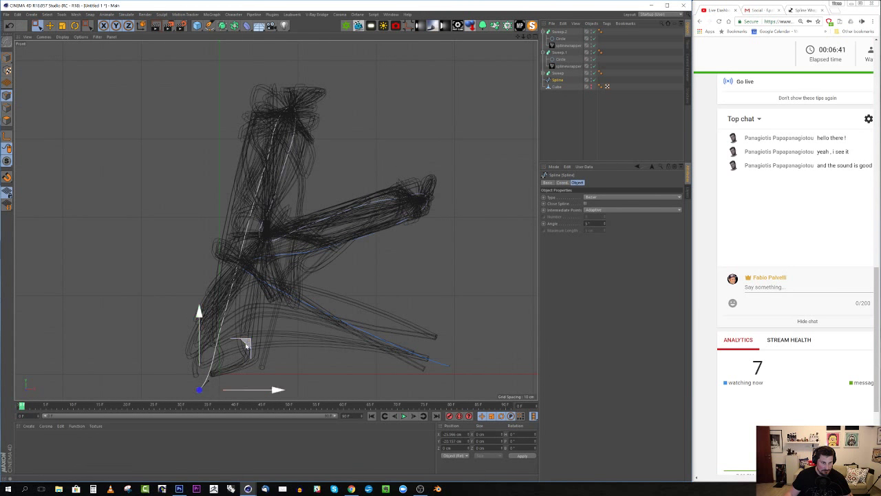
left_click_drag(245, 344, 232, 331)
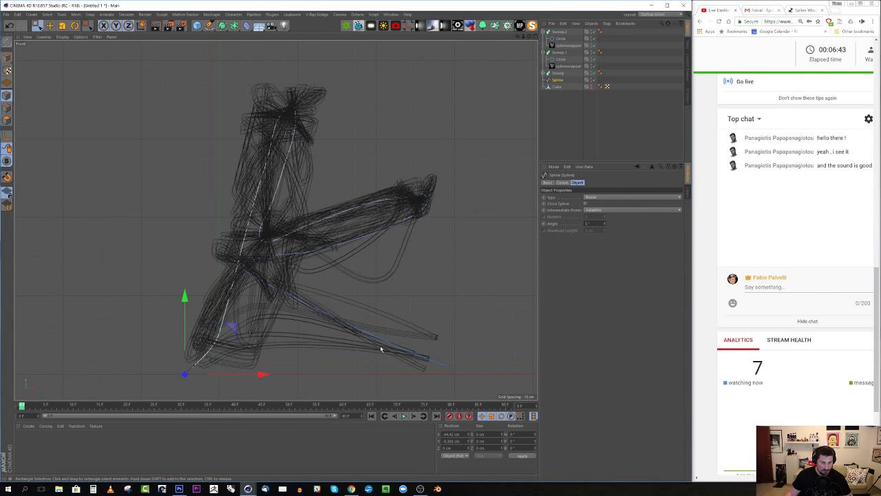
- Shift the backbone spline point at the K's central junction inward to about X 57 cm, Y 117 cm, and return to the perspective view
left_click(248, 268)
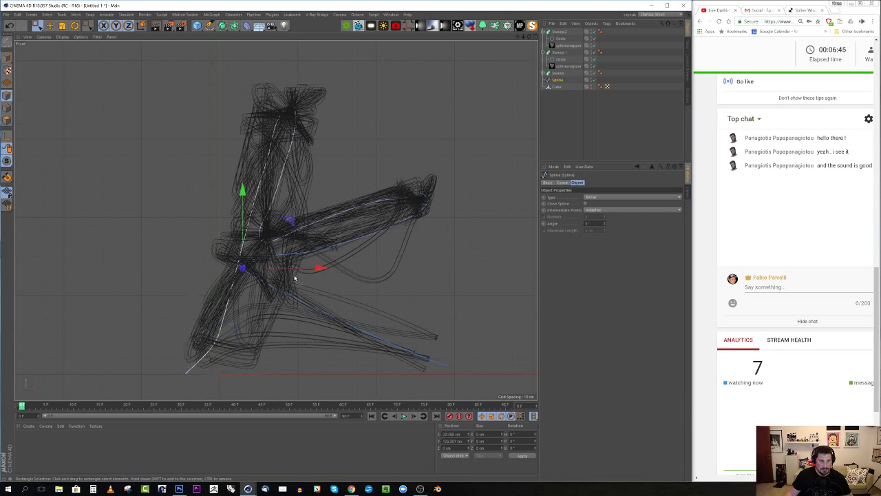
left_click_drag(311, 269, 316, 269)
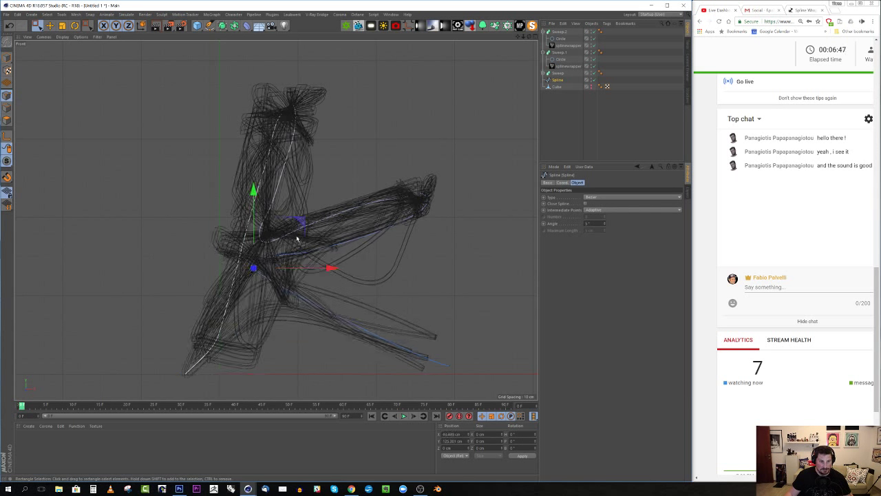
left_click_drag(302, 221, 373, 230)
middle_click(313, 237)
middle_click(222, 161)
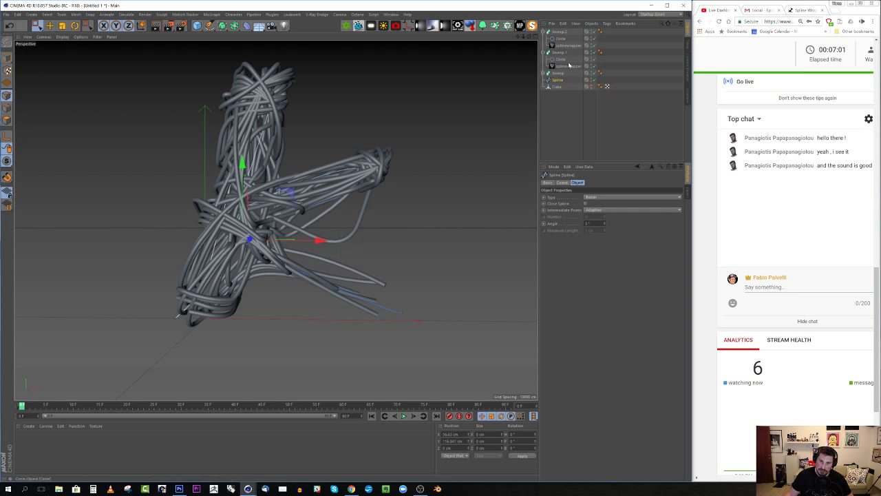
- In model mode with Live Selection, select the tube sweep that forms the loose loop below the K's upper arm
left_click(7, 58)
left_click(336, 243)
left_click(359, 233)
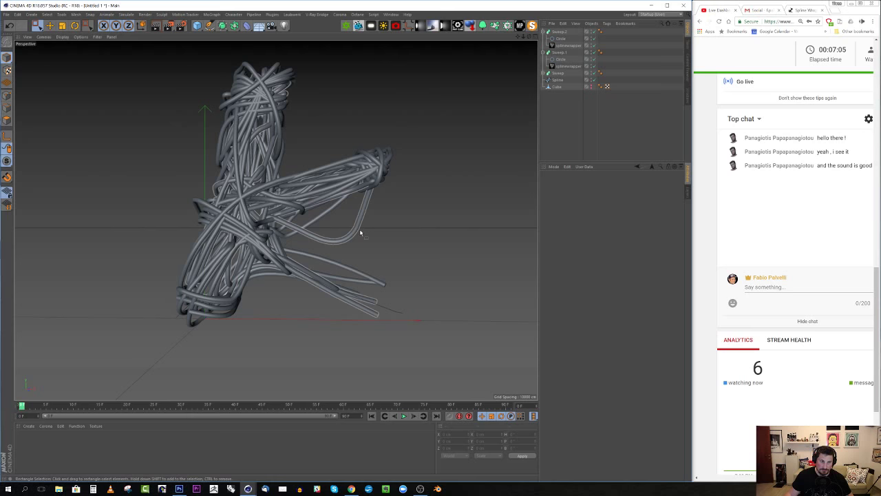
left_click(344, 239)
left_click(356, 243)
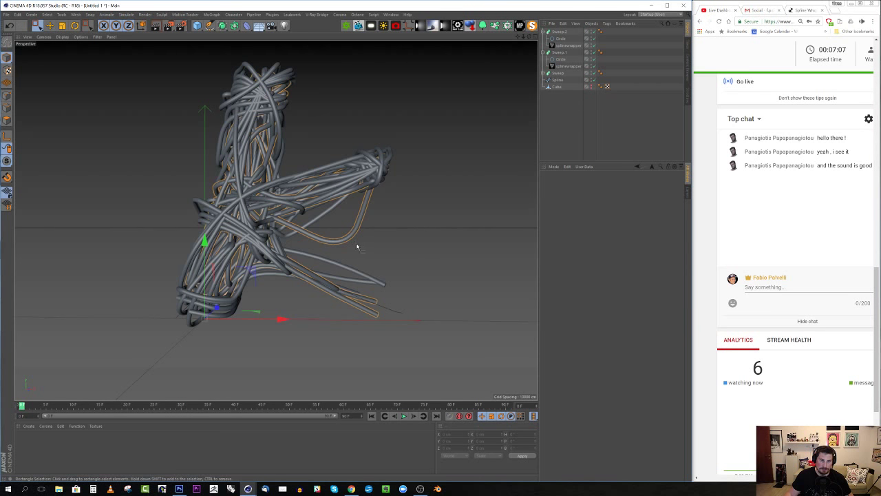
left_click(37, 25)
left_click(59, 35)
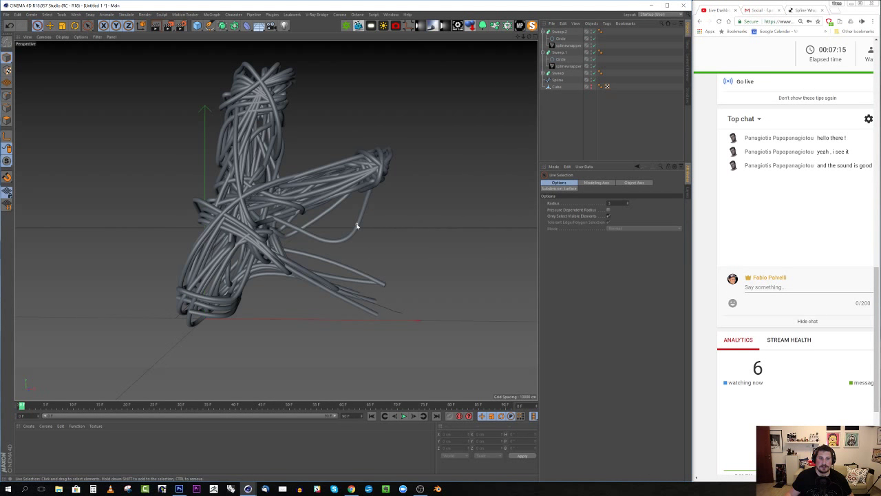
left_click(358, 226)
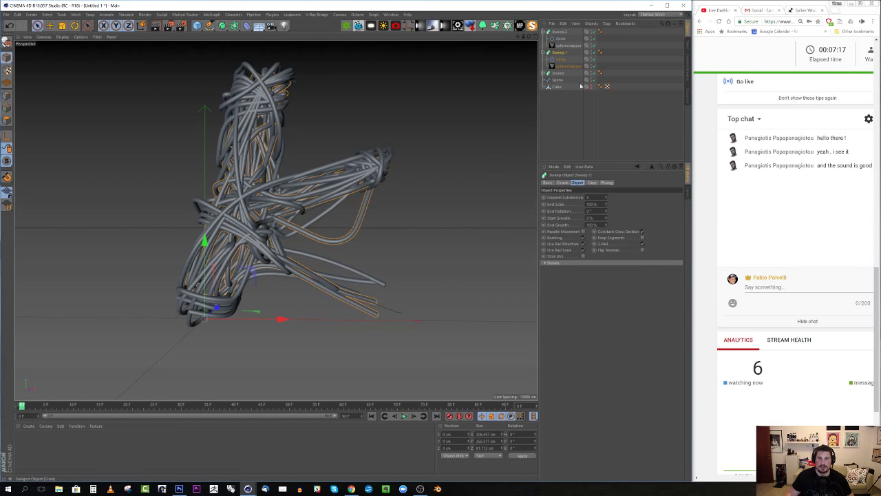
- Make the splinewrapper in Sweep.1 editable as a spline and activate Rectangle Selection
left_click(563, 66)
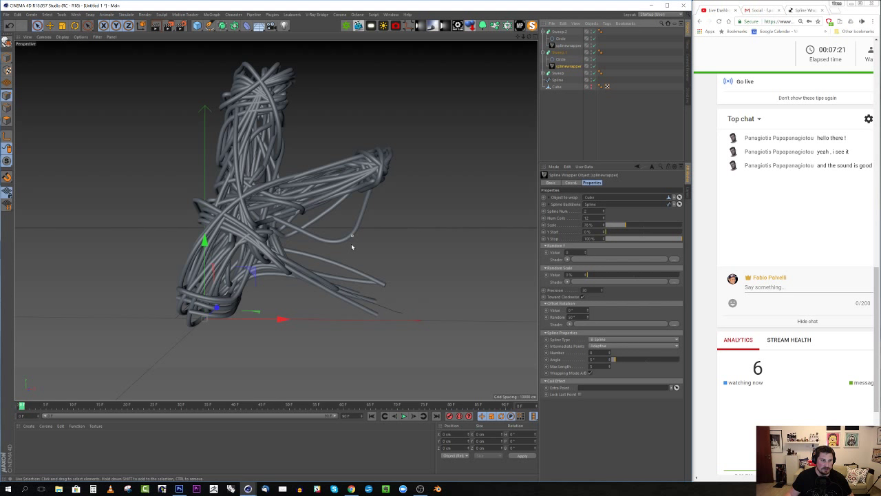
left_click(561, 66)
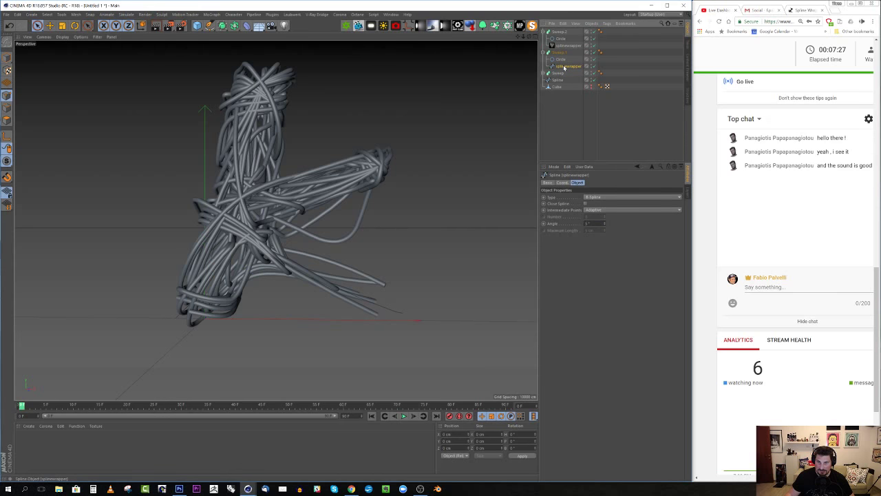
left_click_drag(37, 26, 58, 45)
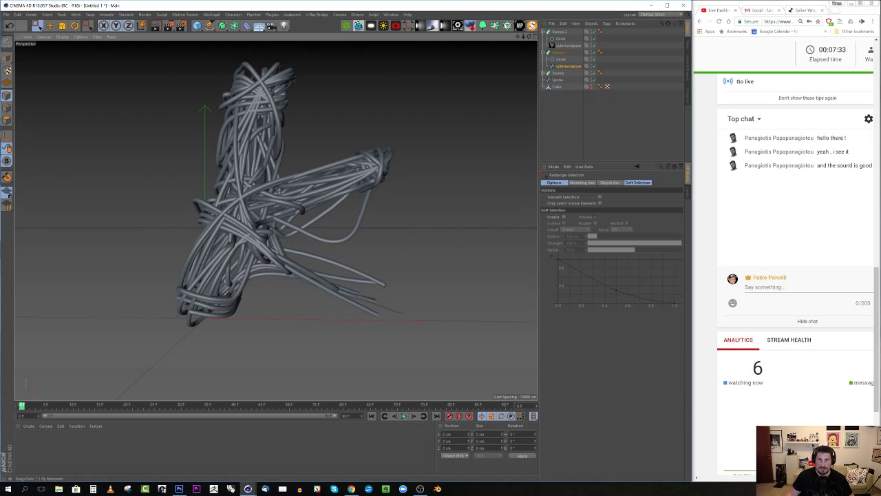
- Try isolating the converted spline with MagicSolo, undo the isolation and reselect the spline
left_click(532, 26)
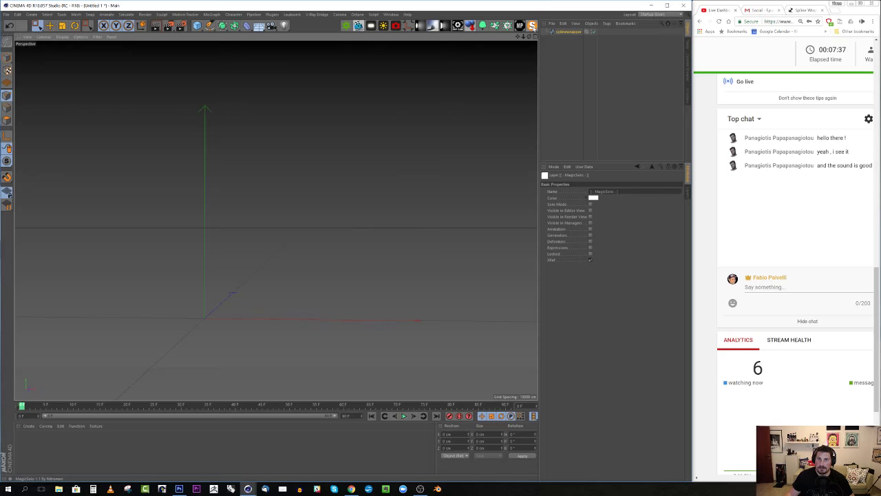
key("ctrl+z")
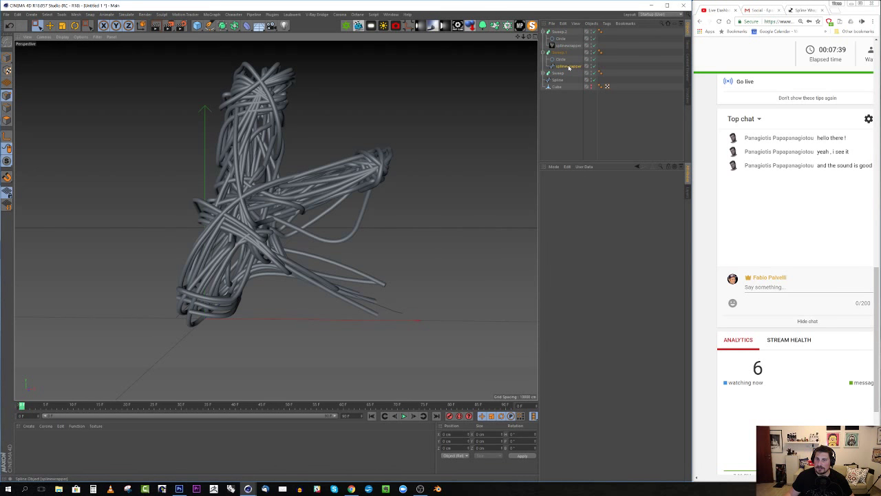
left_click(569, 66)
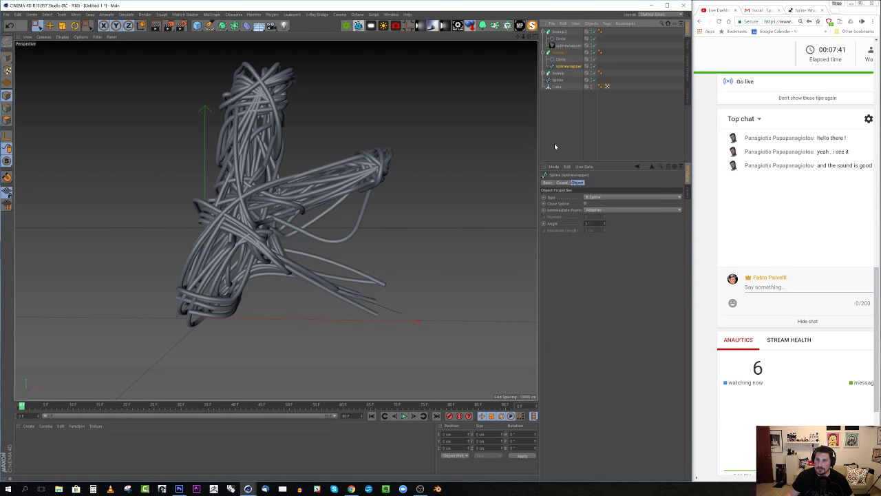
- Reframe the K from the front and change the renderer to Octane Renderer in the render settings
mouse_move(308, 228)
left_mouse_down("alt")
mouse_move(324, 217)
mouse_move(311, 241)
mouse_move(293, 233)
left_mouse_up("alt")
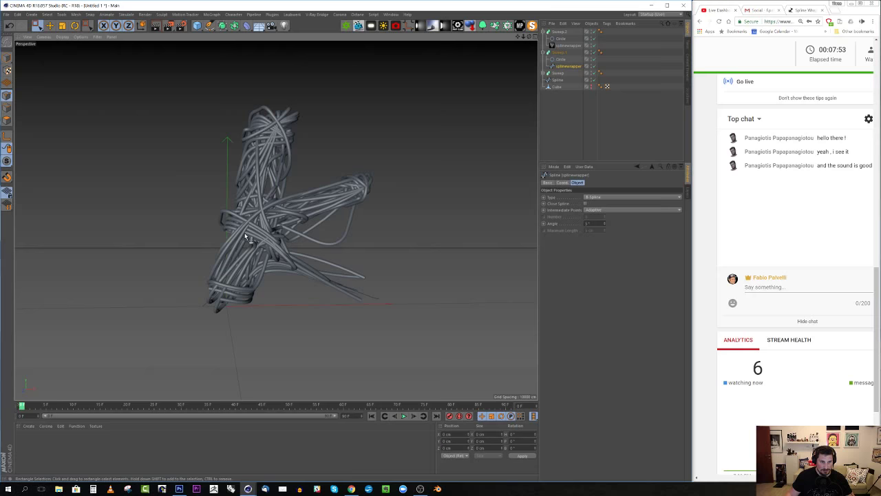
left_click_drag(245, 236, 234, 222, "alt")
right_click_drag(270, 206, 287, 205, "alt")
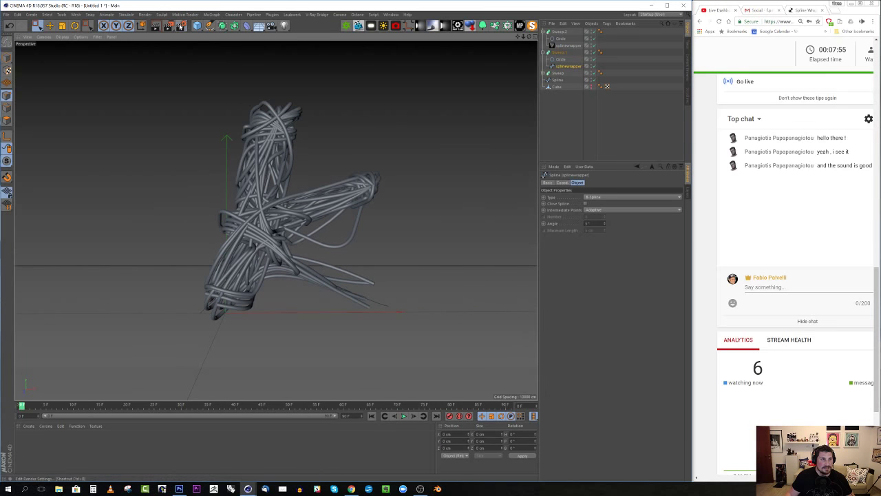
left_click(181, 25)
left_click_drag(631, 80, 270, 127)
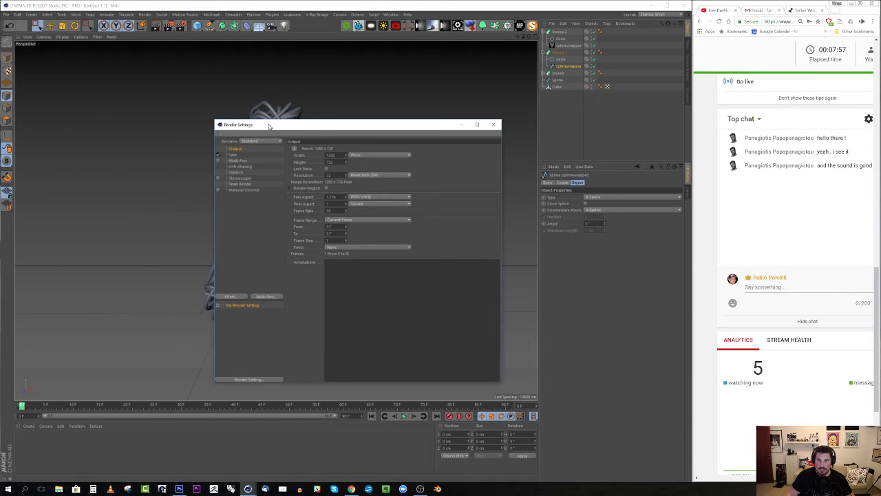
left_click(259, 140)
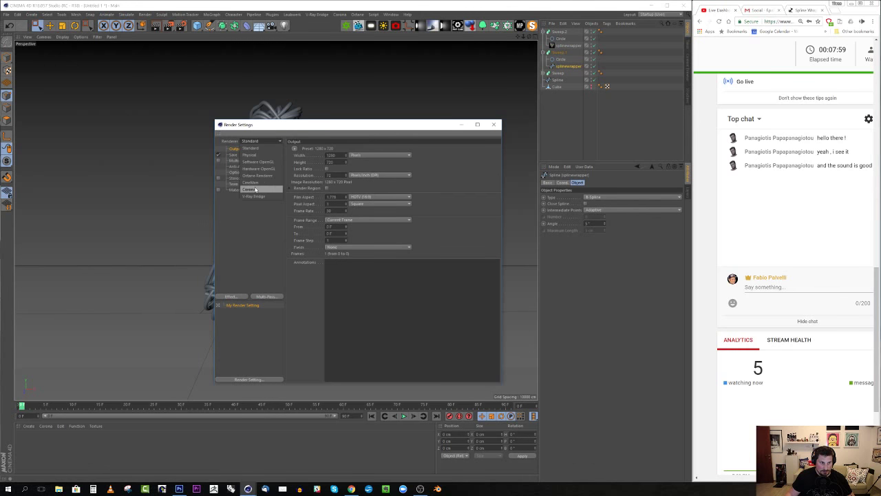
left_click(265, 176)
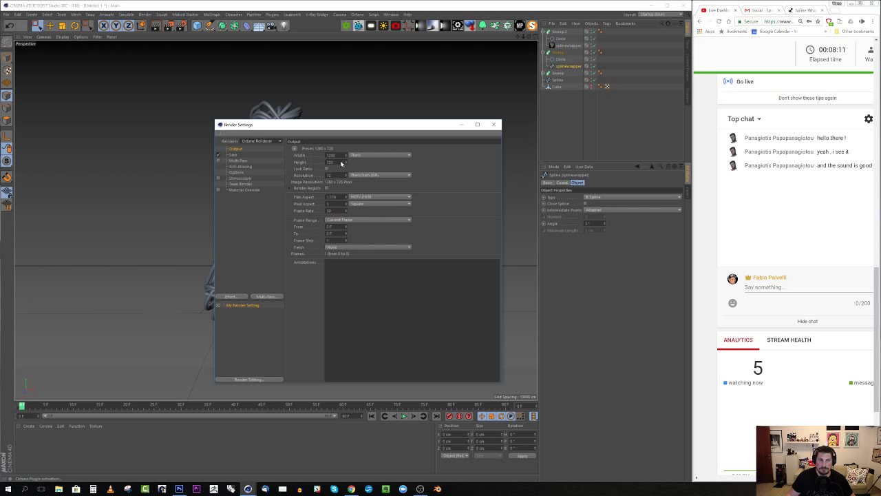
- Set the render output height to 1280 pixels for a square image and close the render settings
left_click(326, 169)
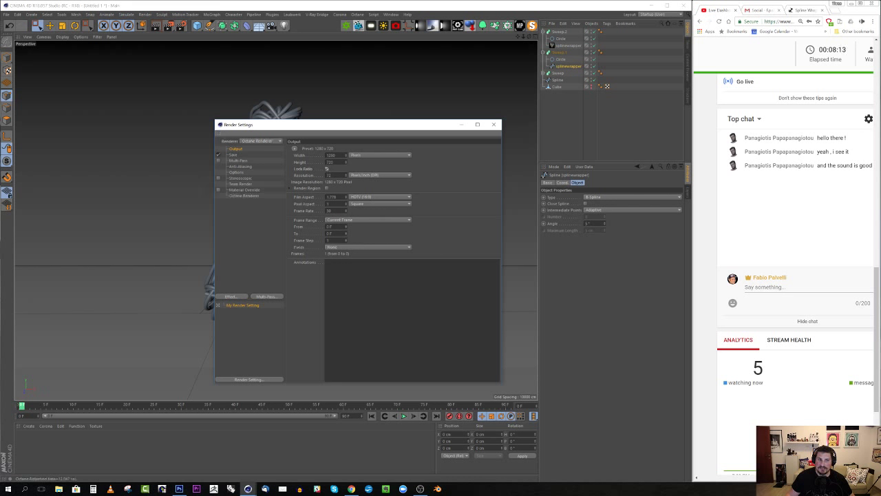
double_click(328, 162)
type("128")
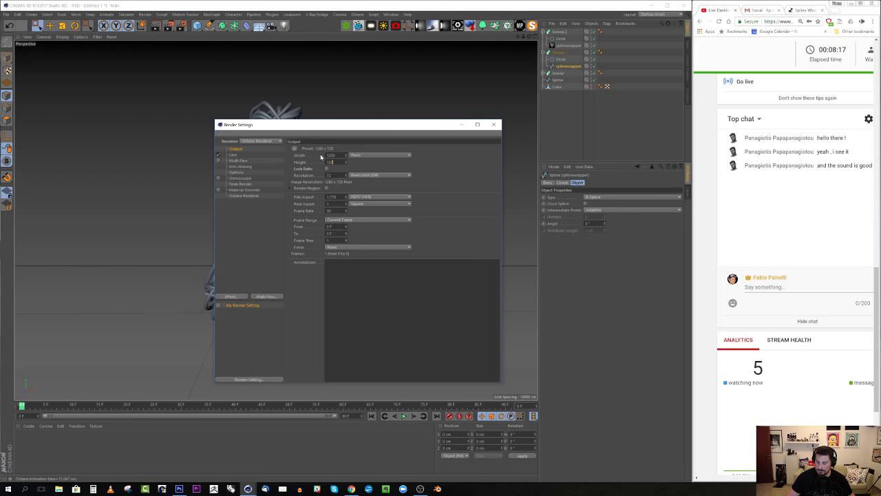
type("0")
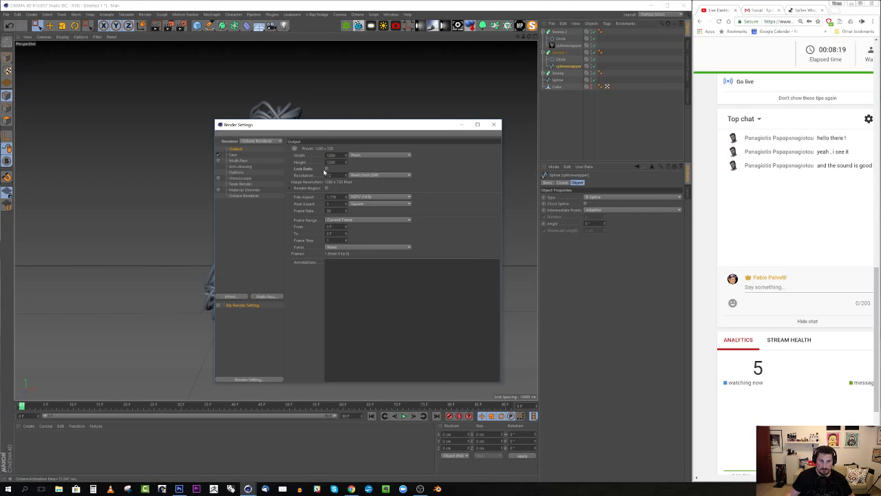
left_click(494, 124)
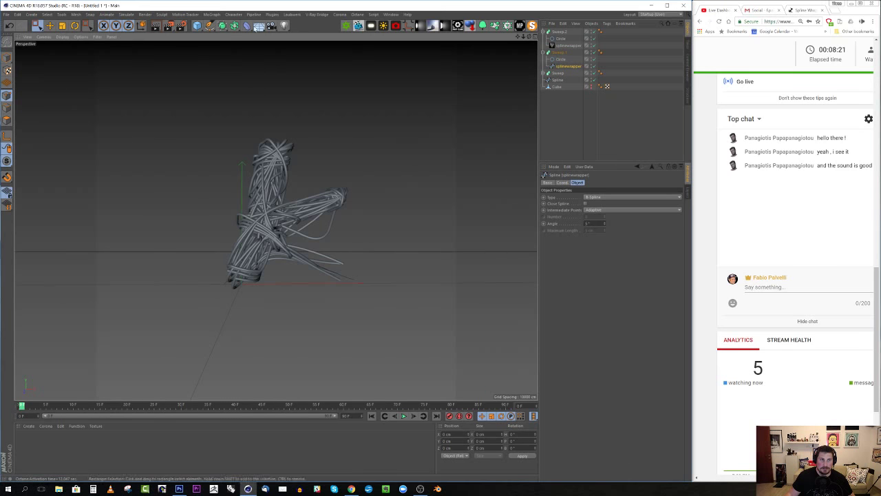
- Start an Octane Live Viewer render, enlarge its window and place it beside the K, framing the letter larger
left_click(347, 26)
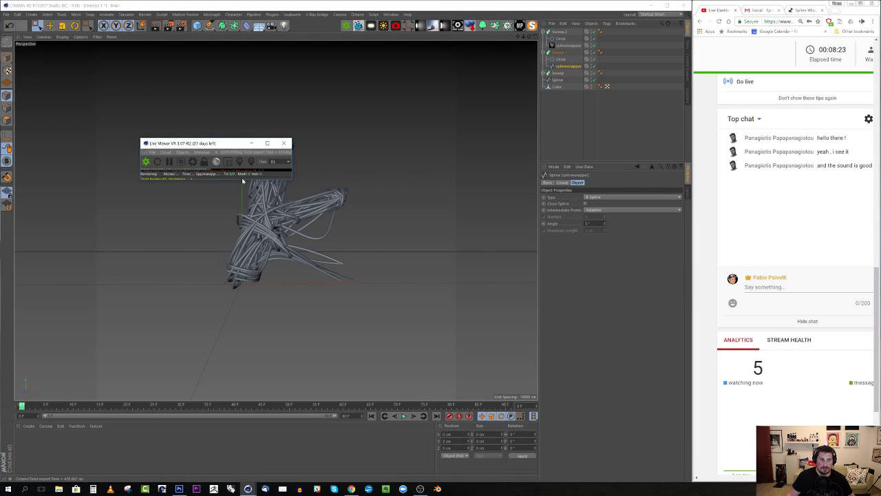
left_click_drag(240, 179, 224, 349)
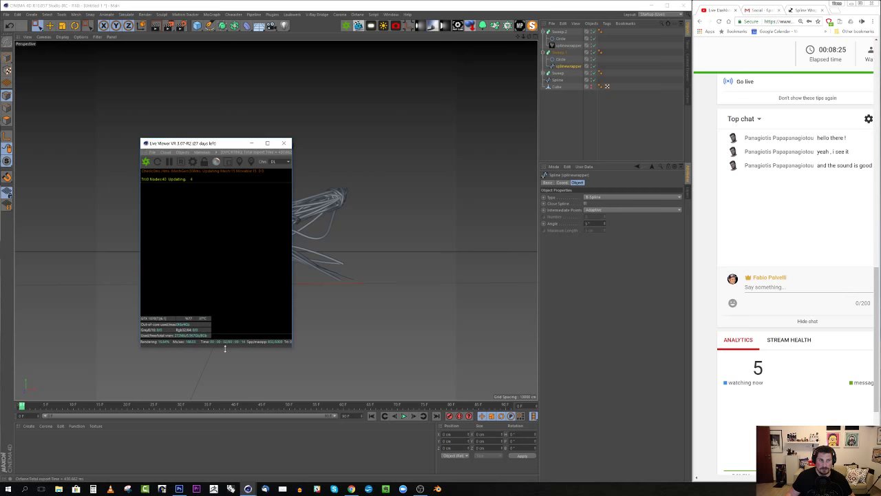
left_click_drag(221, 144, 480, 125)
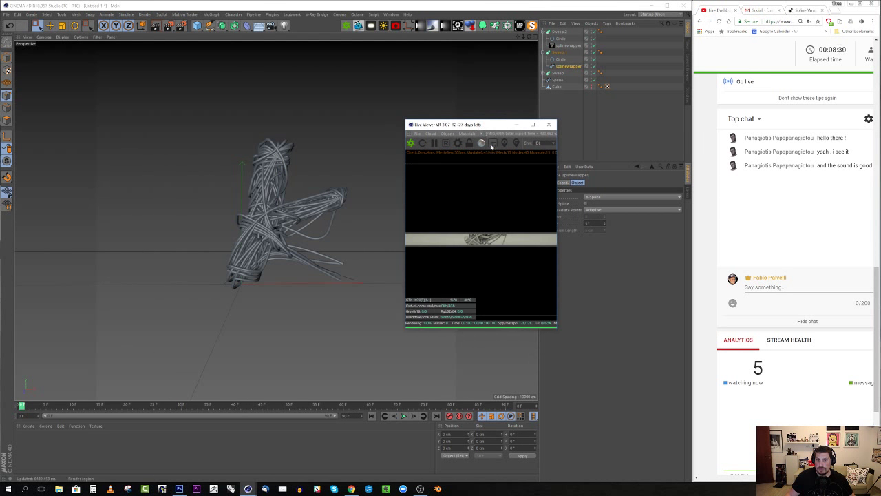
left_click_drag(498, 126, 394, 94)
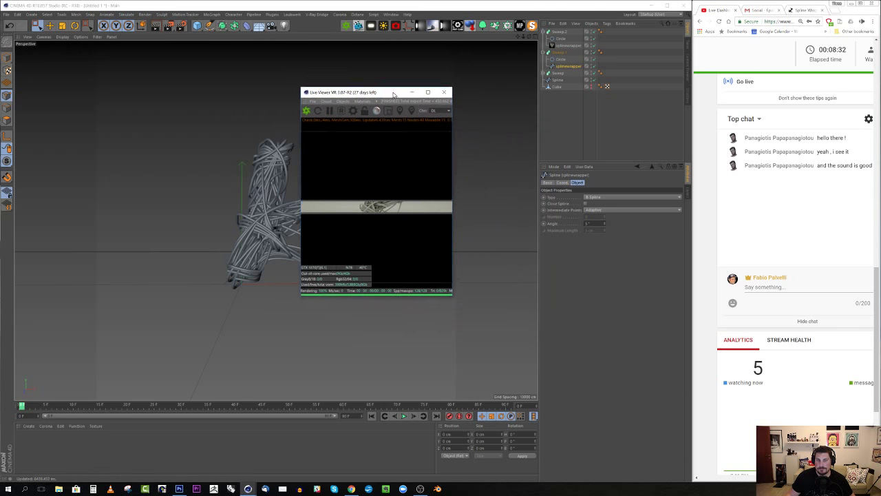
left_click_drag(301, 187, 173, 187)
left_click_drag(323, 296, 324, 386)
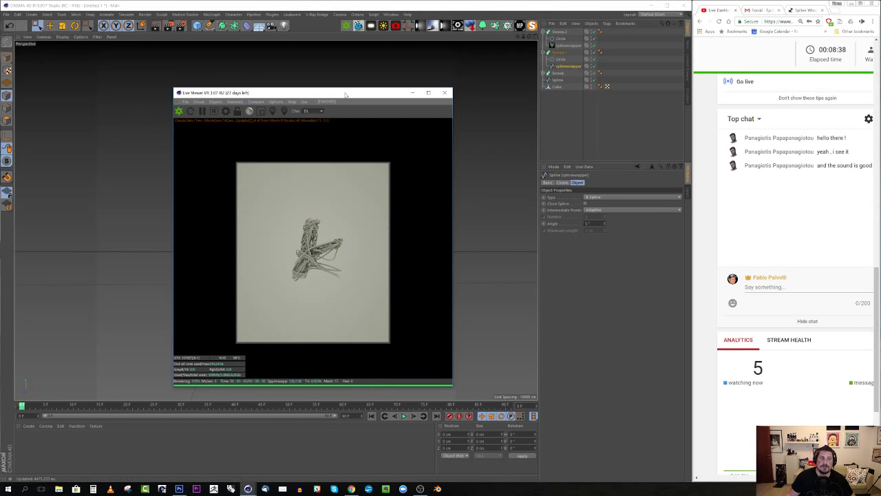
left_click_drag(363, 100, 625, 78)
scroll(286, 203, "up", 2)
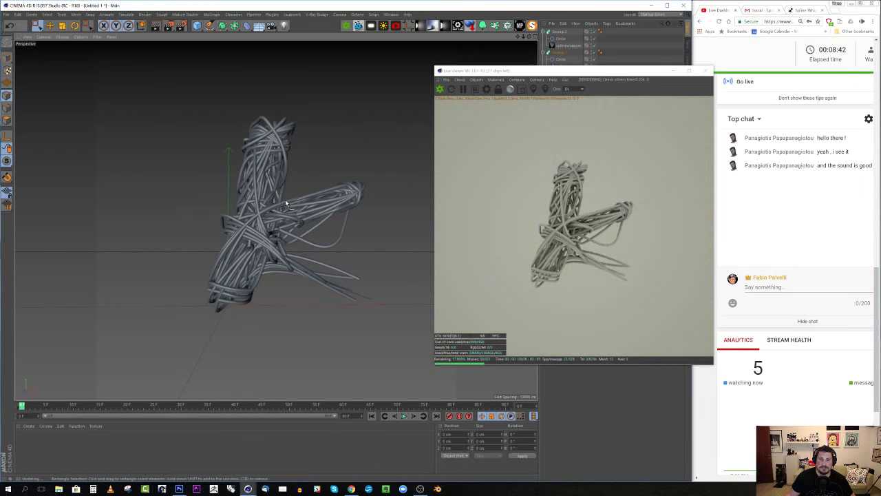
- Enlarge the K in the view, move the Live Viewer window off the object list and select the second sweep's splinewrapper spline
scroll(279, 210, "up", 2)
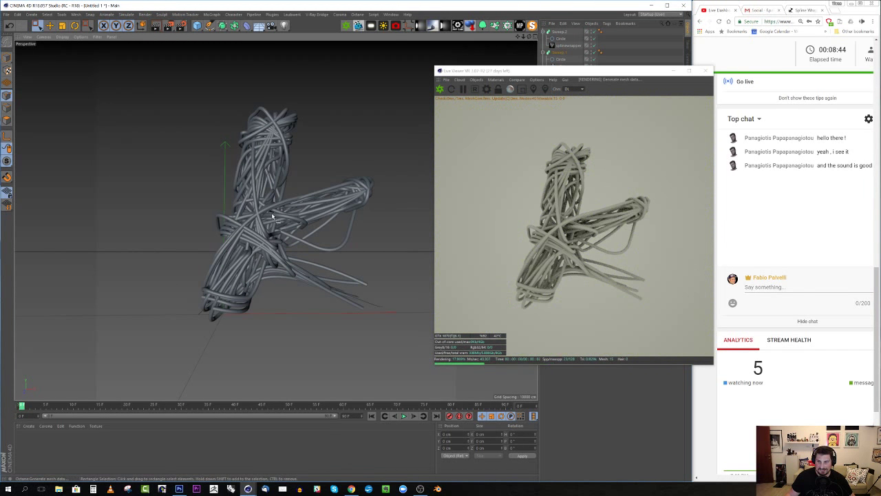
left_click_drag(586, 73, 397, 75)
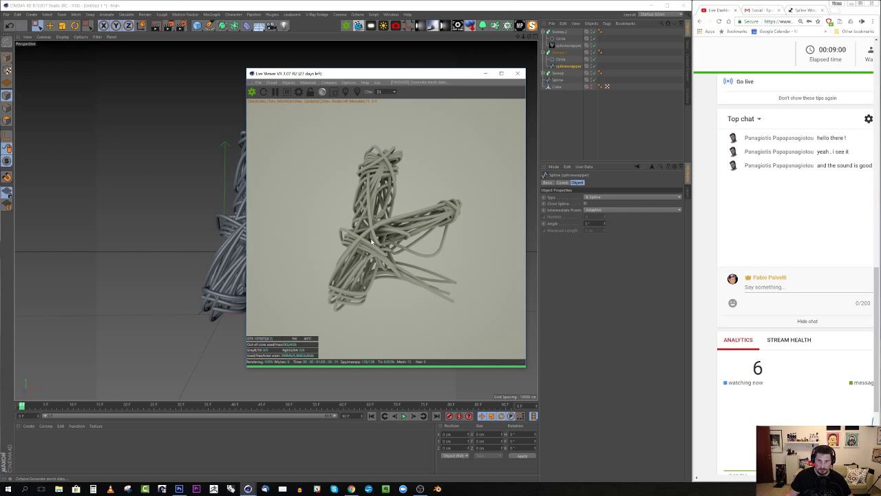
left_click(568, 65)
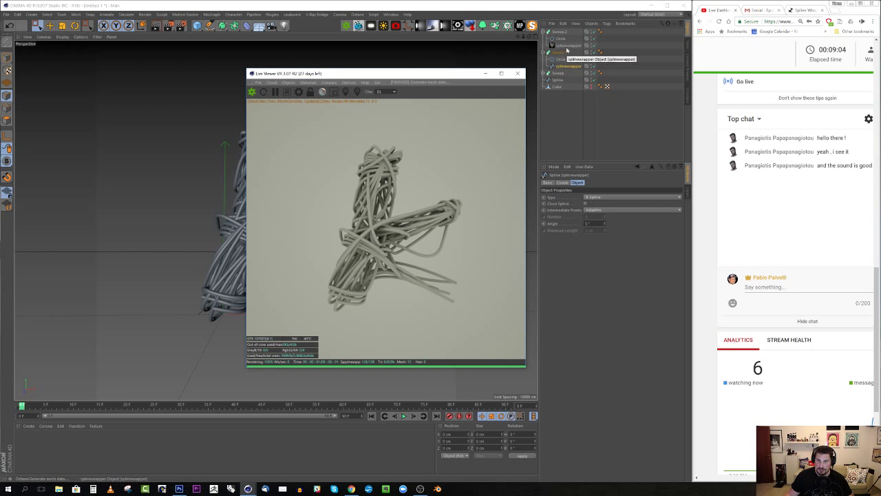
- Switch to the browser, review the Spline Wrapper 3.0 plugin page's description, price and pictures, and return to the live stream chat
left_click(807, 9)
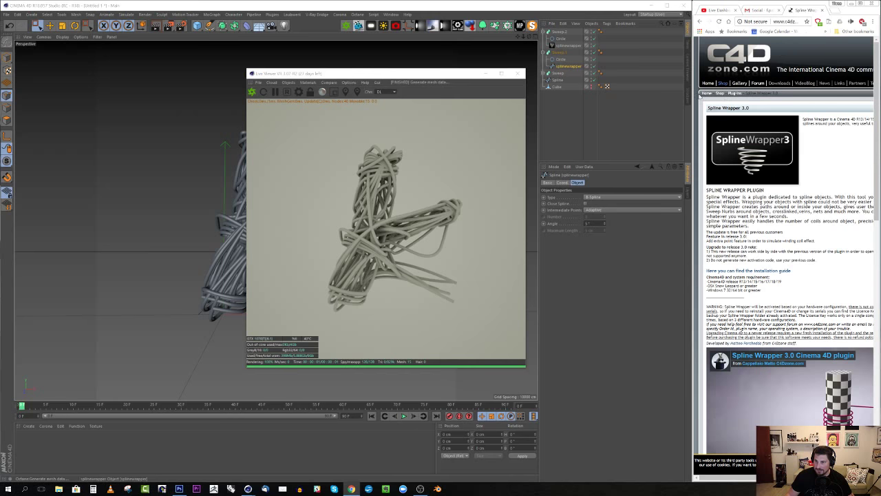
scroll(762, 343, "down", 10)
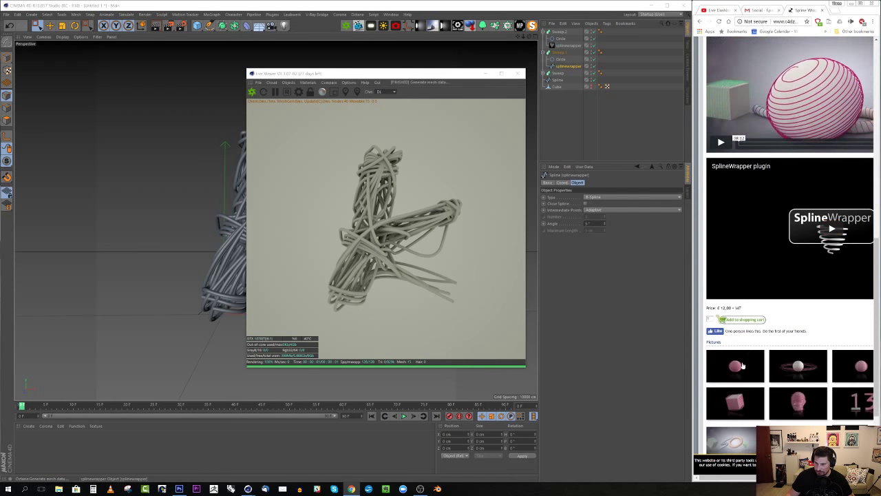
scroll(762, 342, "down", 2)
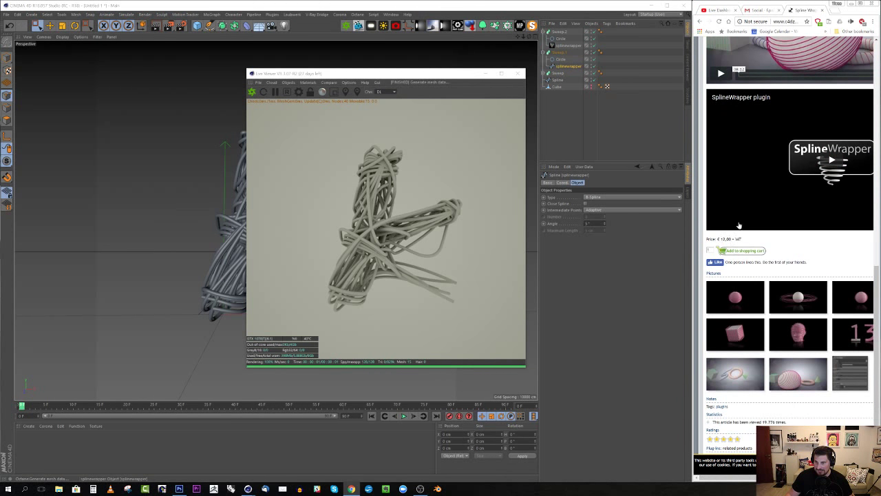
left_click(716, 10)
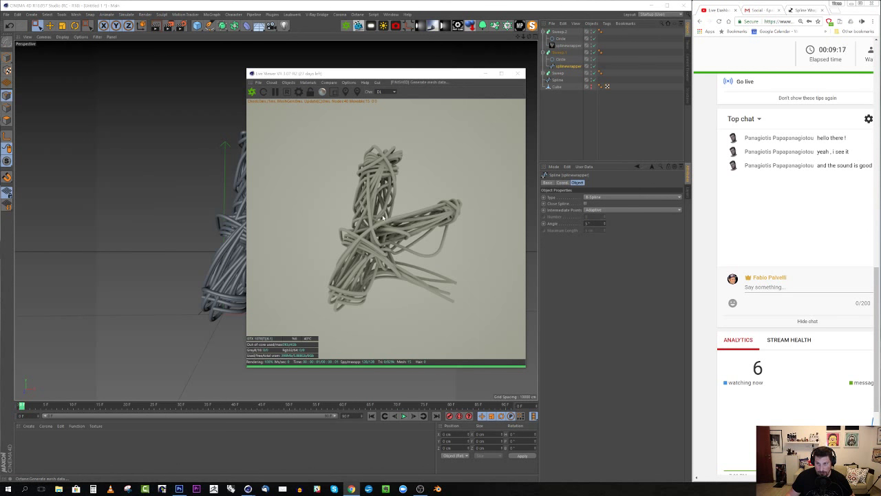
left_click(806, 11)
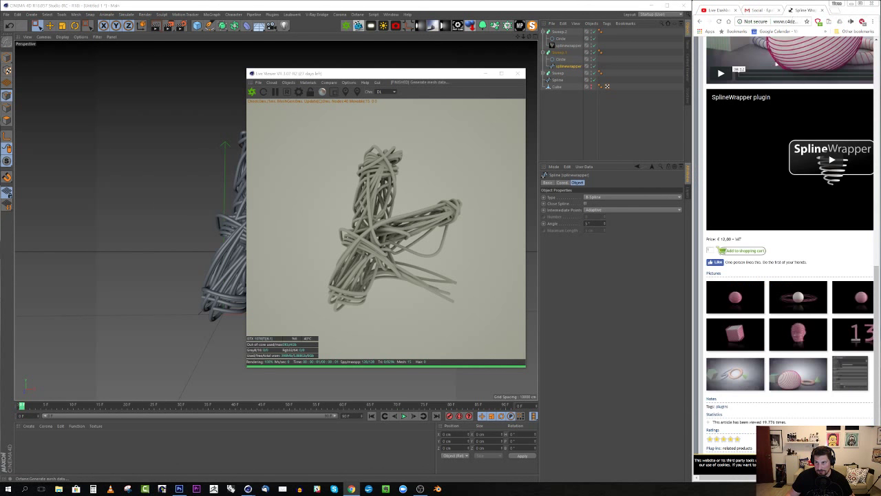
scroll(776, 63, "up", 2)
left_click(713, 9)
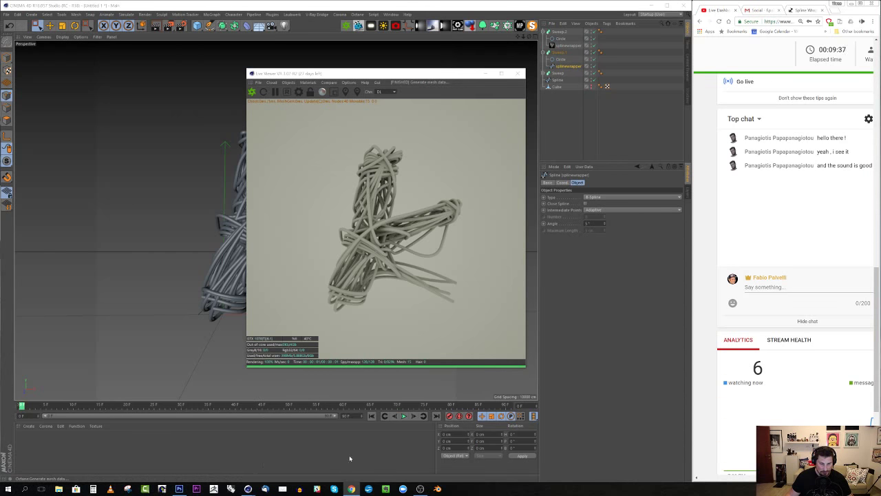
mouse_move(422, 490)
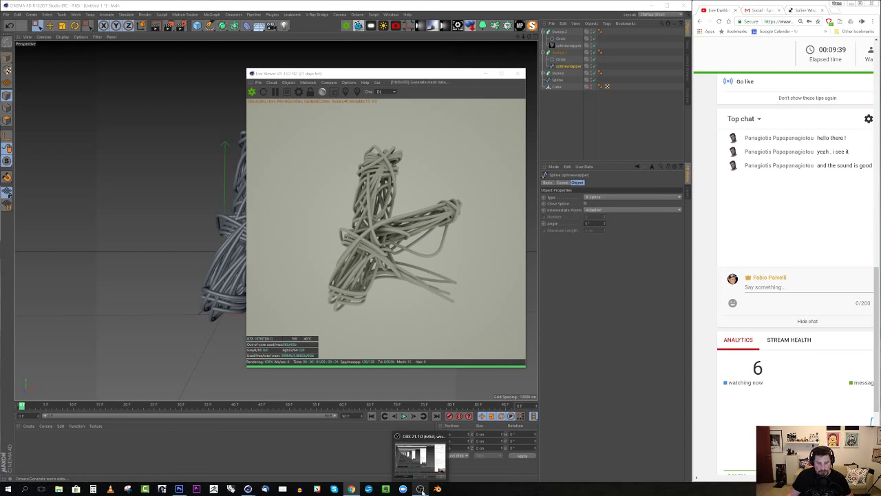